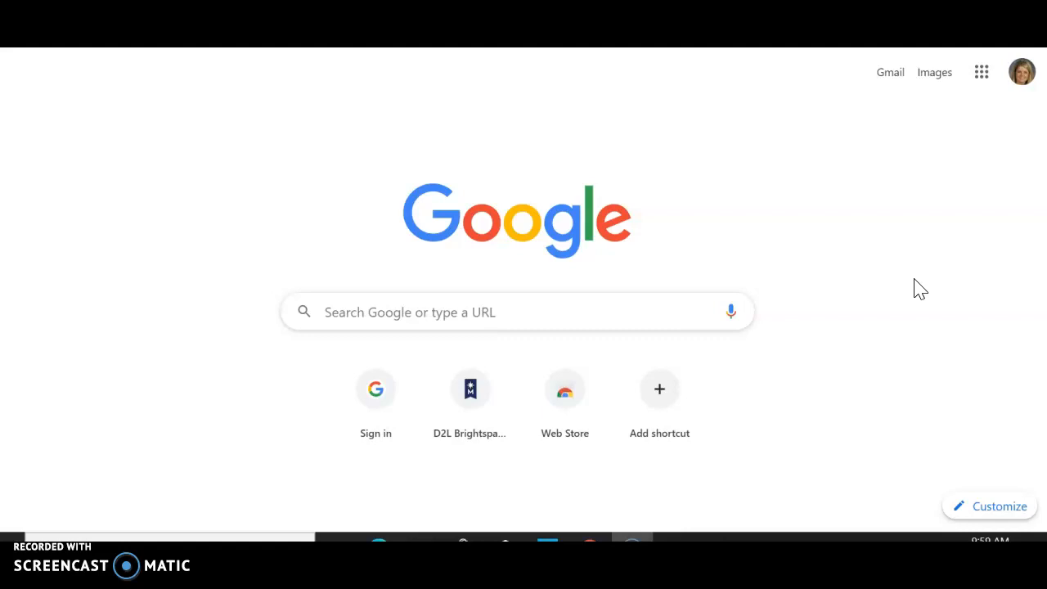
Open Google Sites from the Google apps list and start a new blank site.
left_click(981, 75)
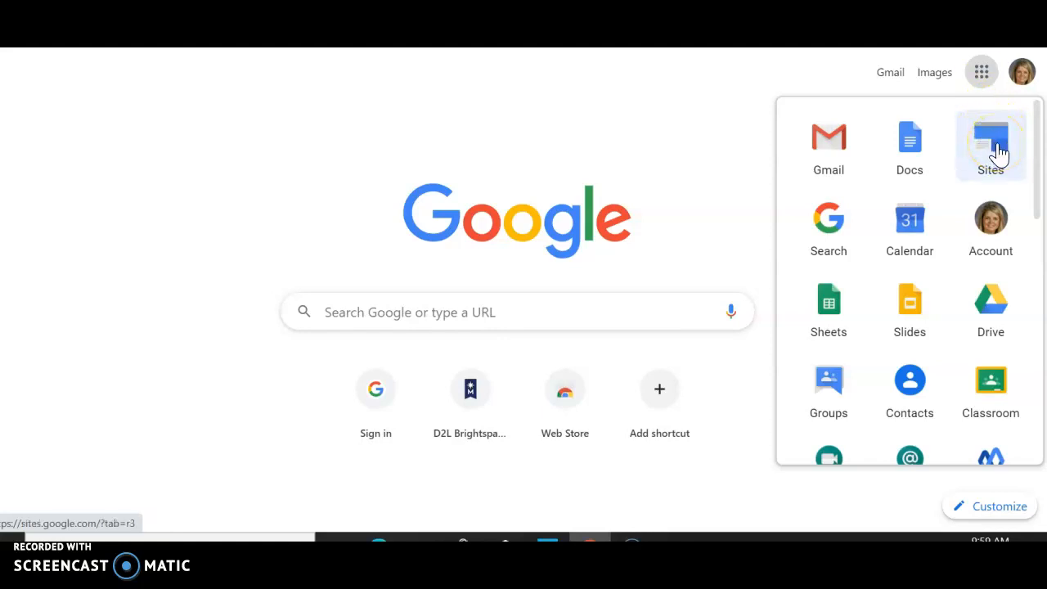
scroll(949, 258, "down", 4)
scroll(953, 260, "down", 5)
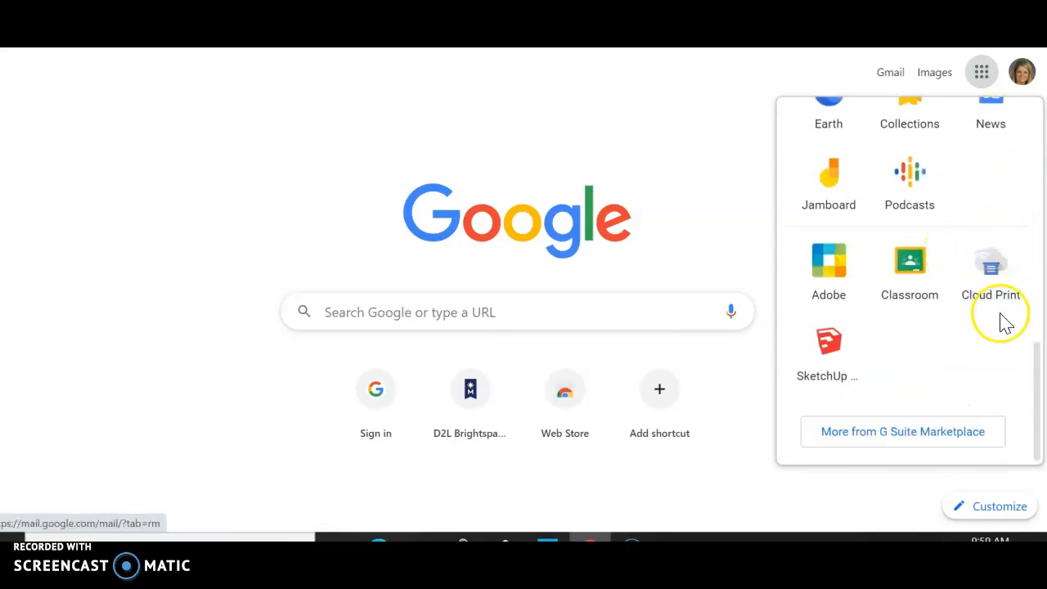
scroll(991, 323, "up", 9)
scroll(996, 325, "up", 1)
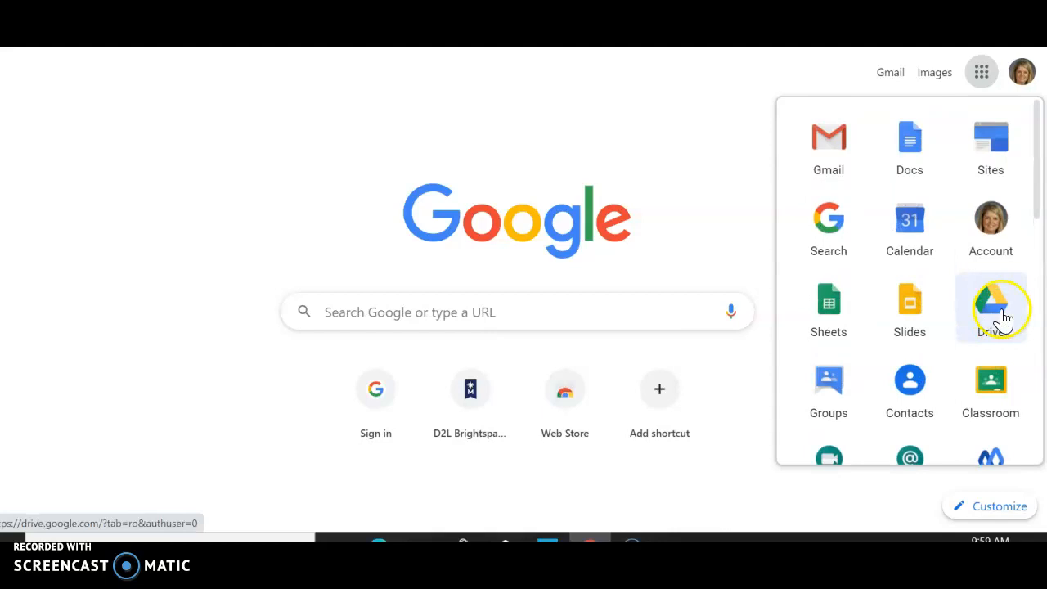
left_click(992, 148)
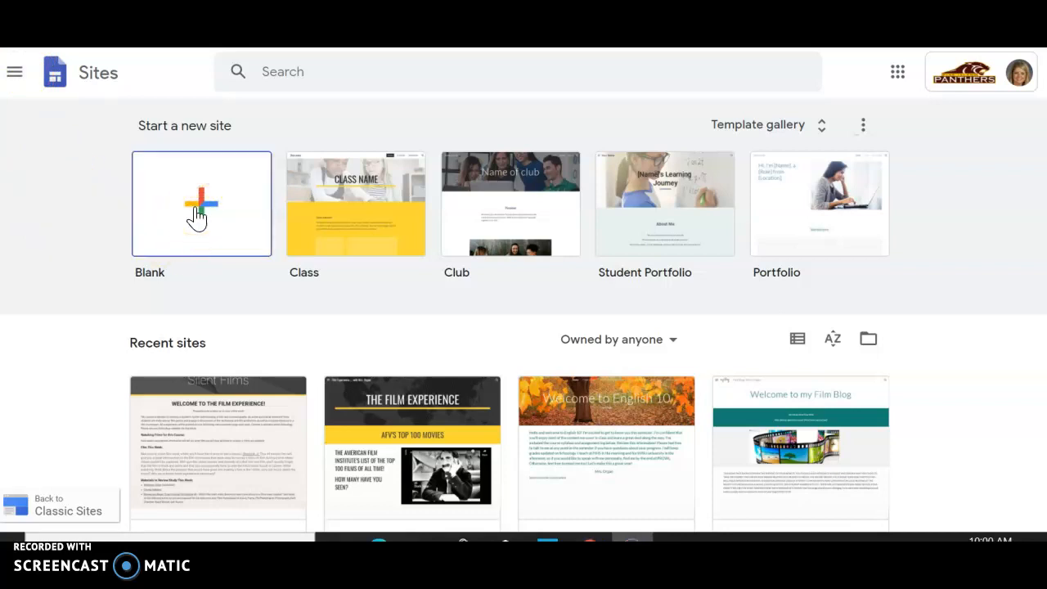
left_click(215, 185)
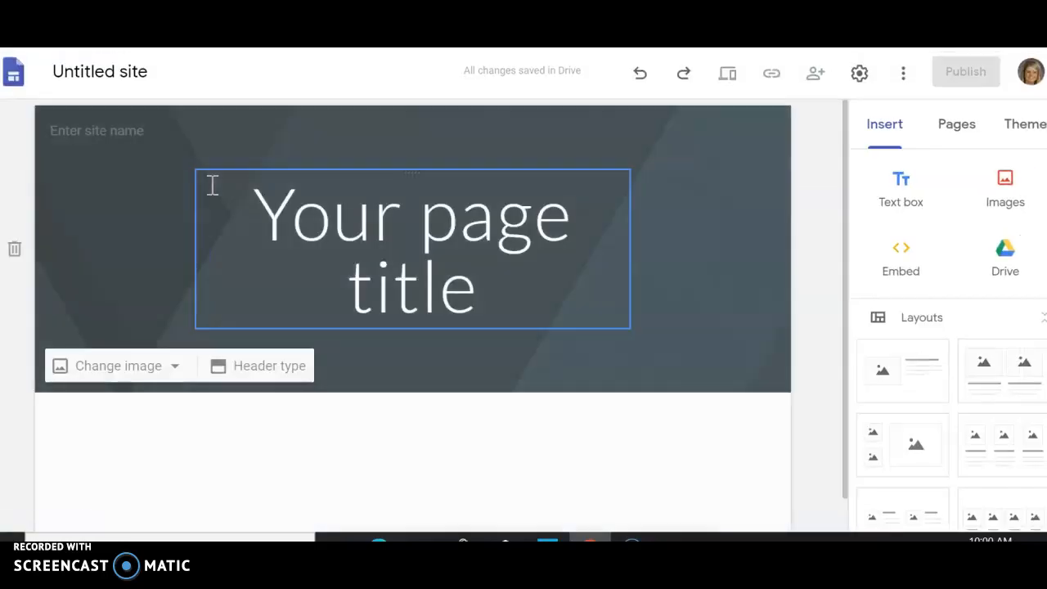
Name the site document with the author's full name plus "Travel Blog" and use the same name as the header's site name.
left_click(260, 192)
left_click(798, 340)
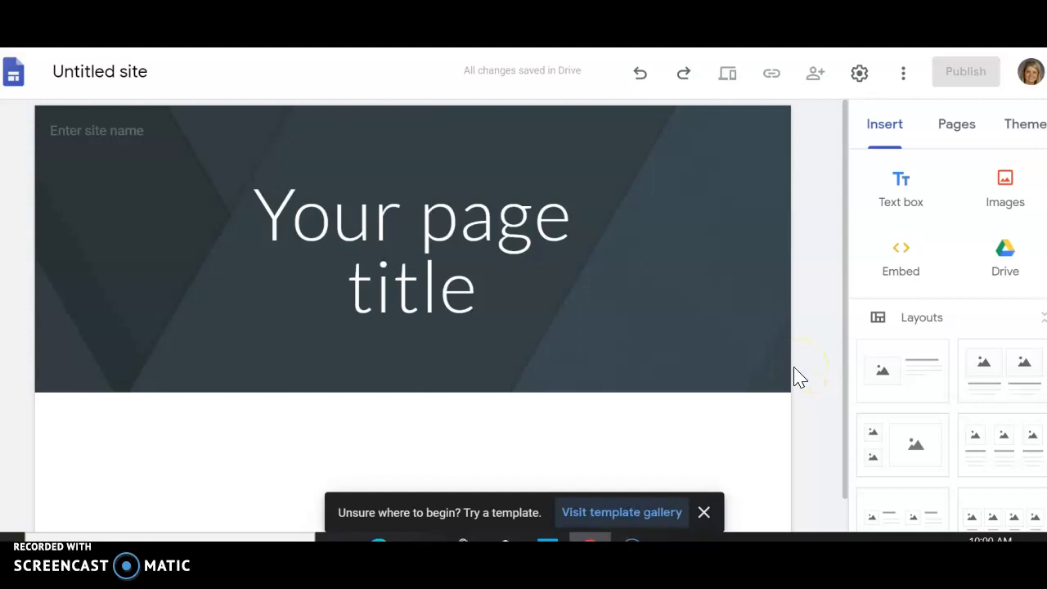
left_click(486, 301)
left_click(91, 83)
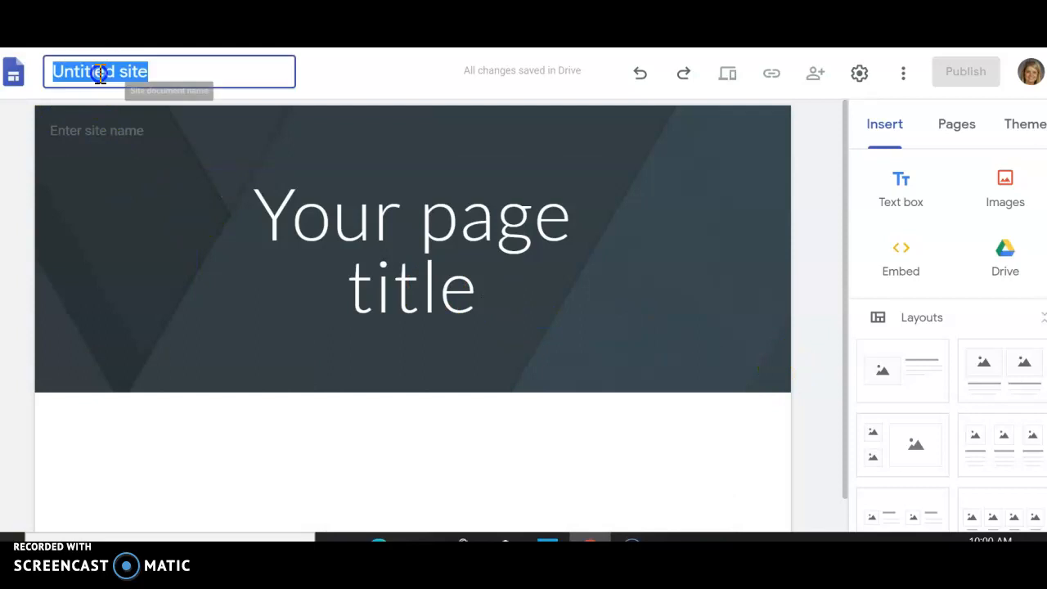
key("BackSpace")
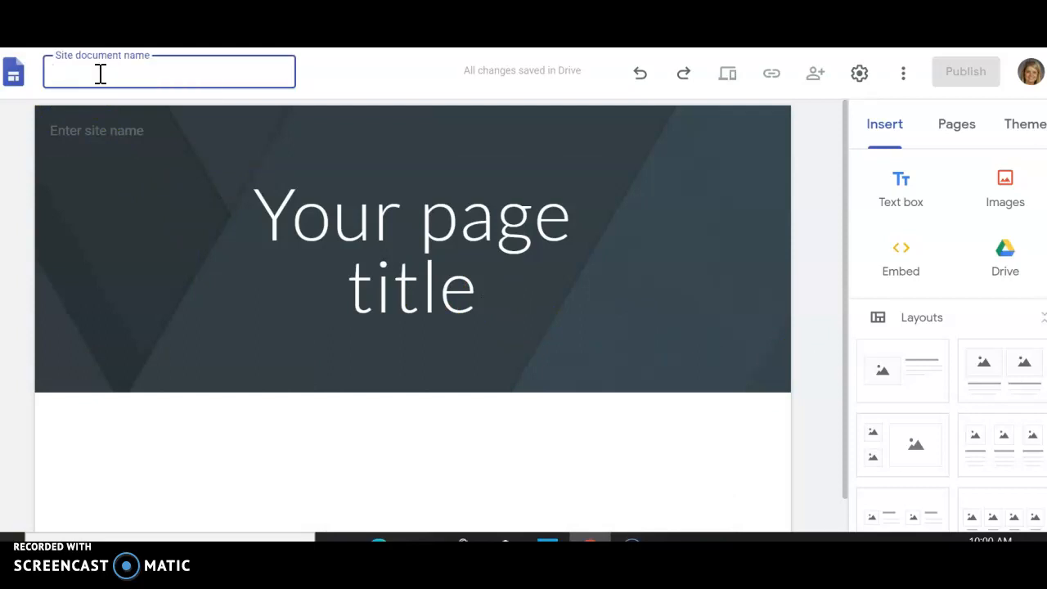
type("Angela Organ's Travel Blog")
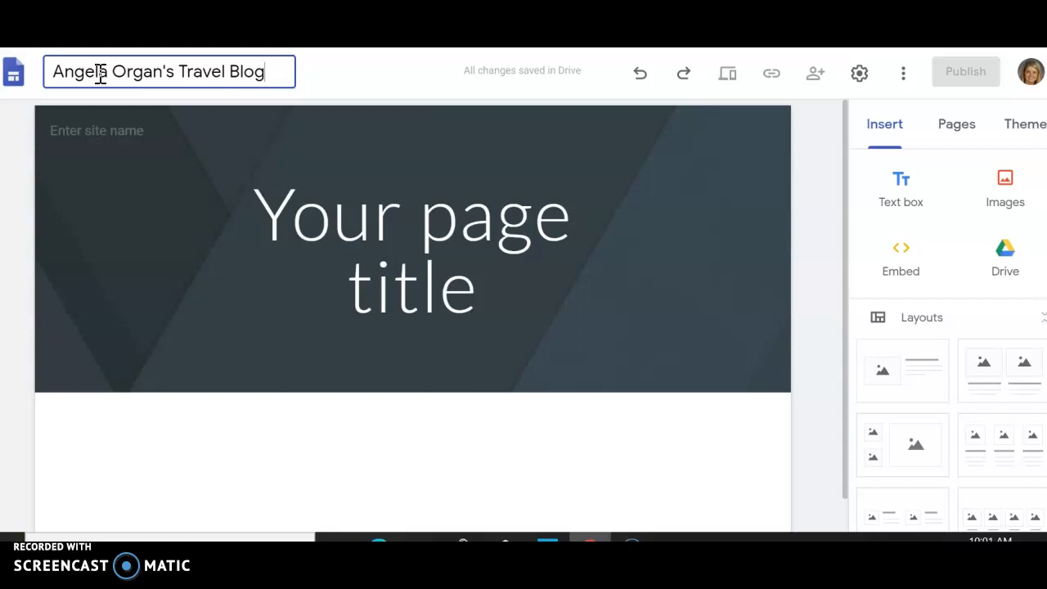
left_click(117, 138)
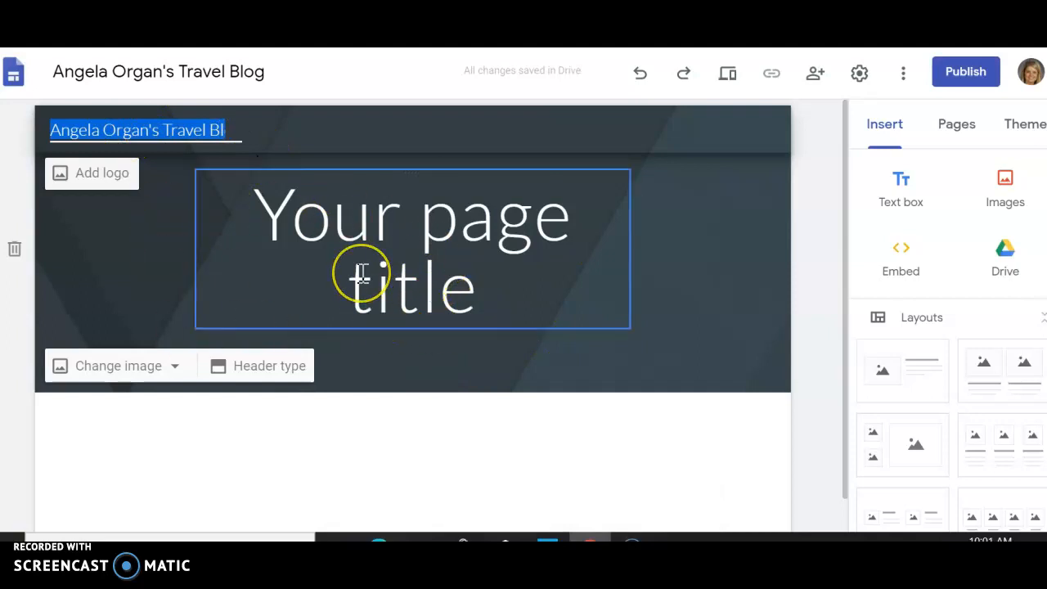
Replace the placeholder page title in the header with "Blog #1:".
left_click(468, 280)
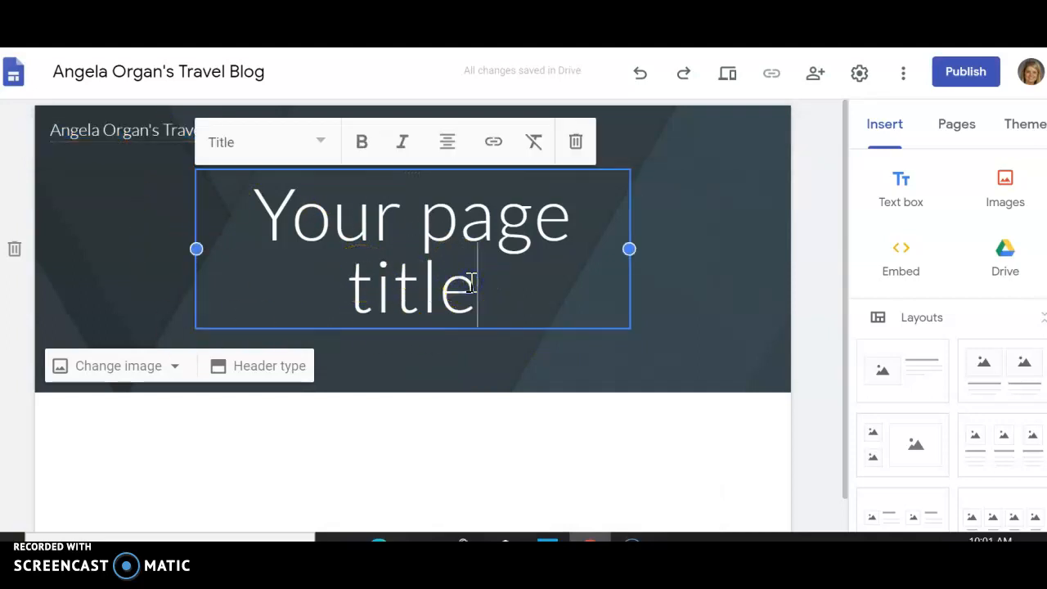
triple_click(385, 276)
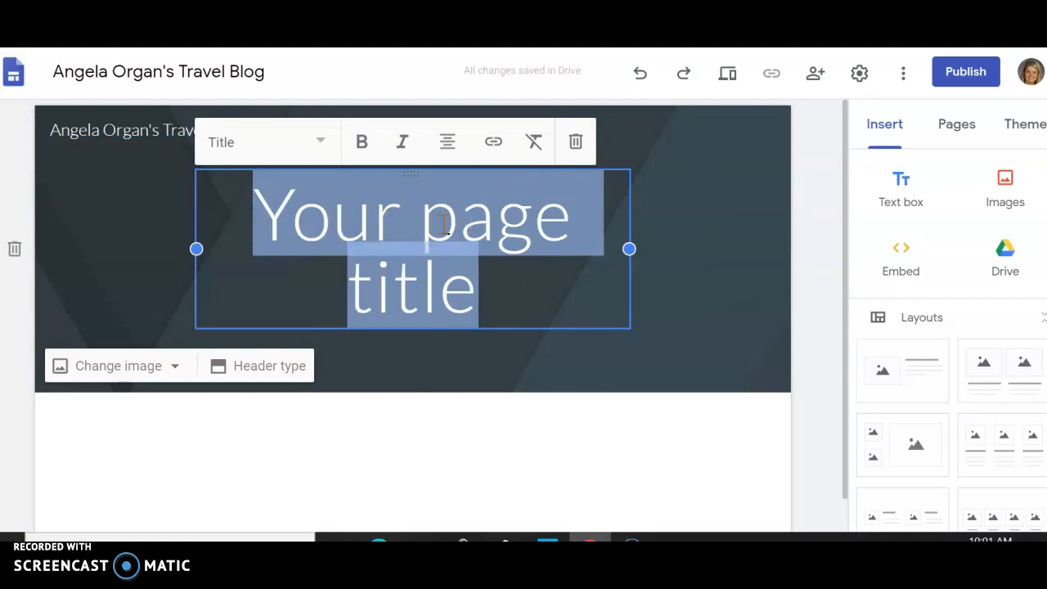
key("BackSpace")
type("B")
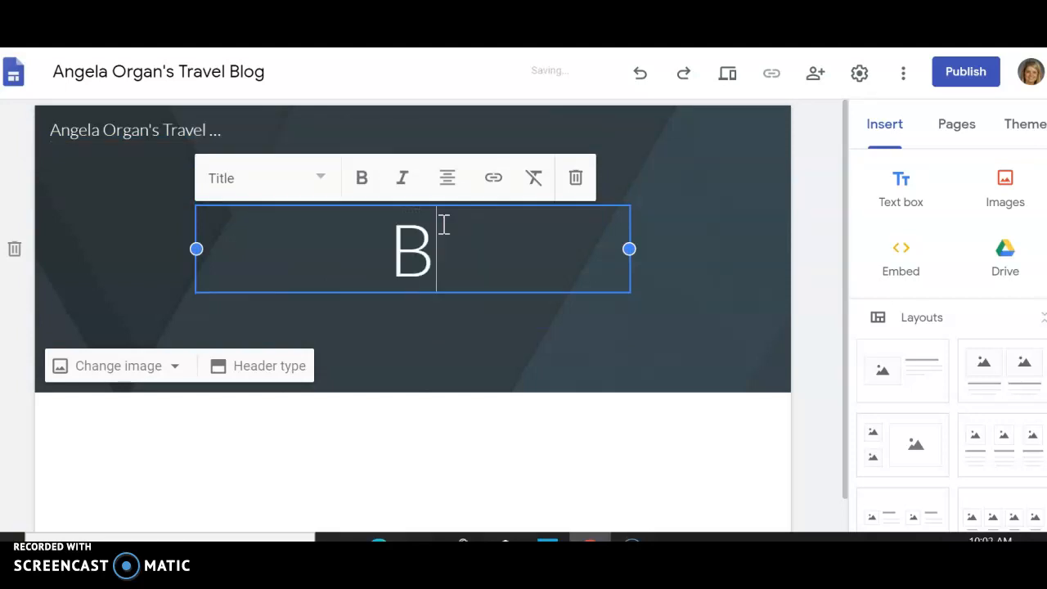
type("log #1:")
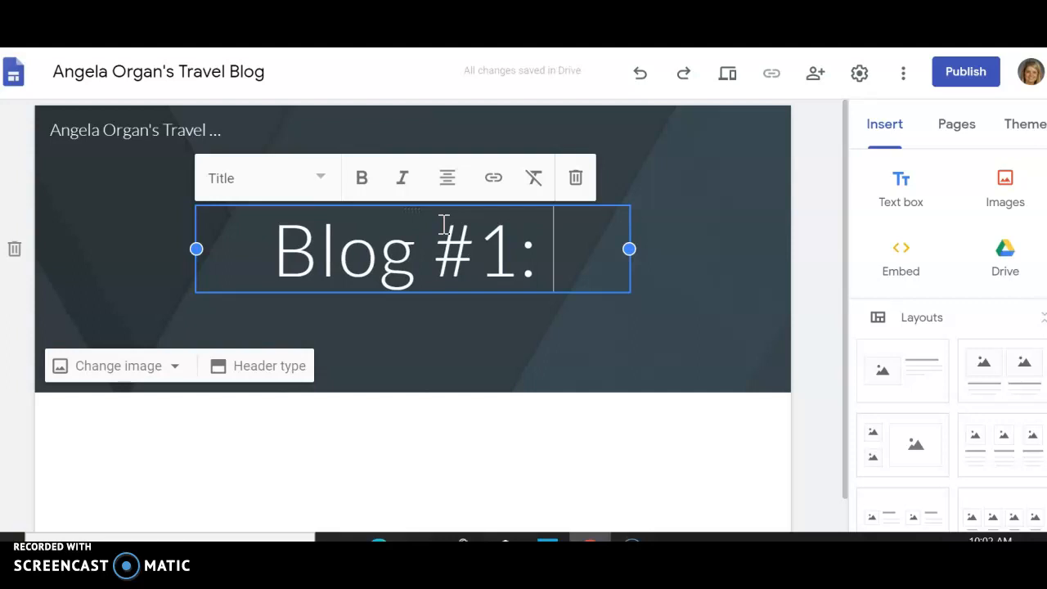
Upload the "download" picture from the Desktop as the header's background image.
left_click(175, 369)
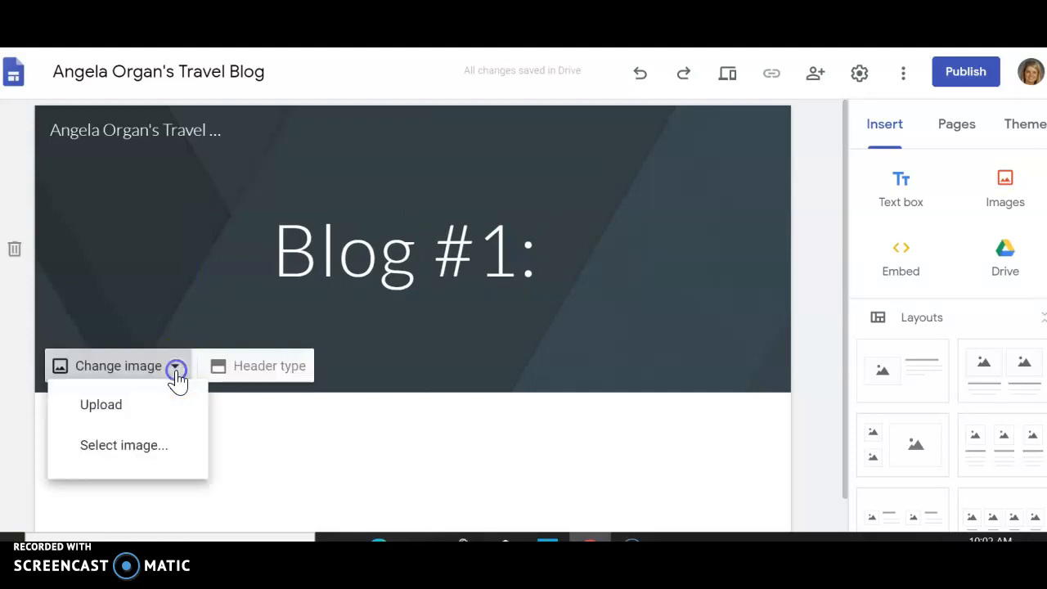
left_click(122, 417)
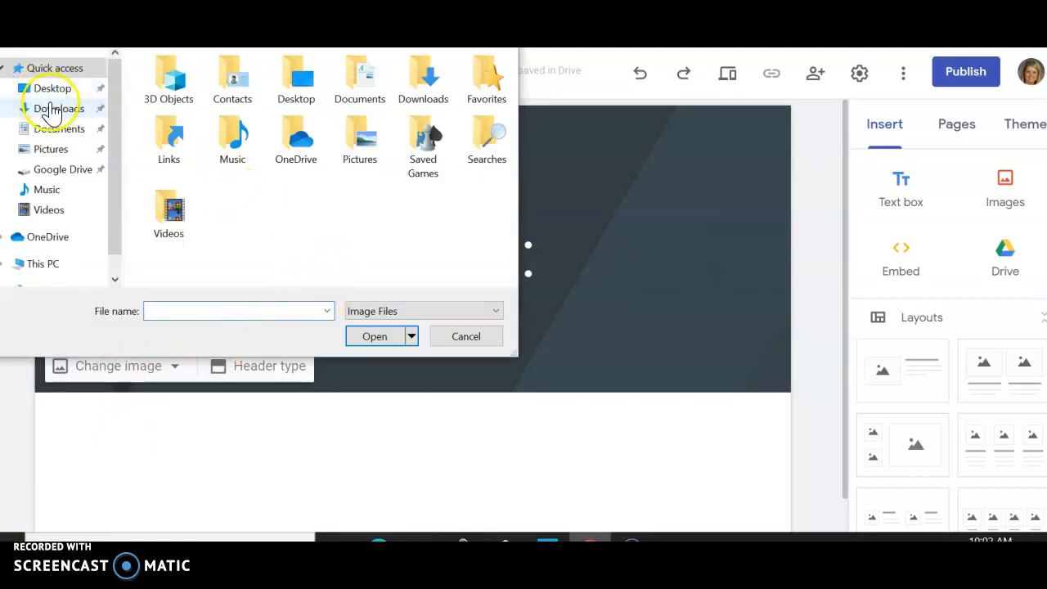
left_click(49, 96)
left_click(182, 100)
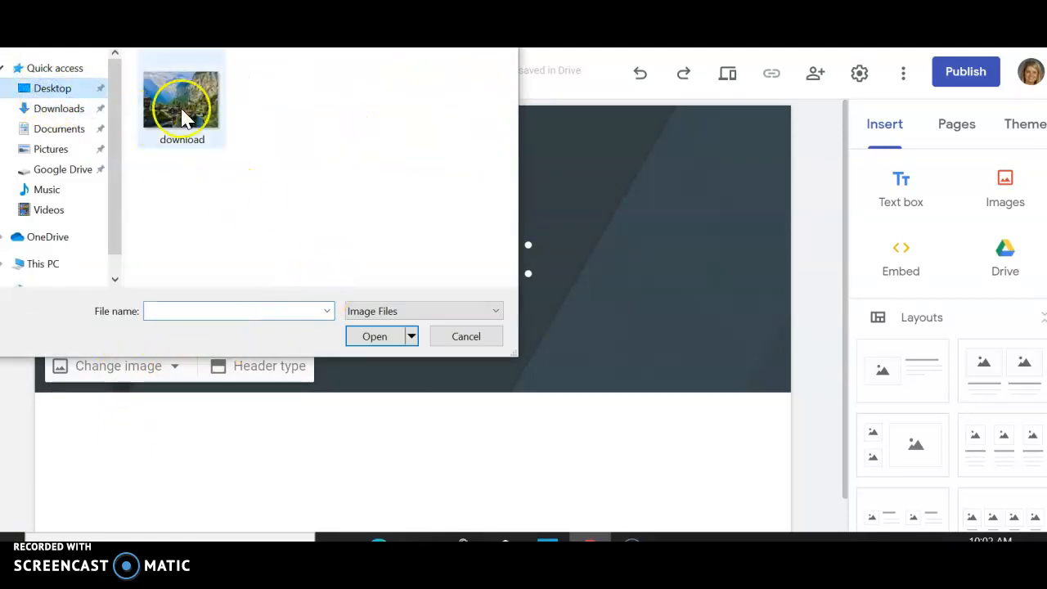
left_click(372, 339)
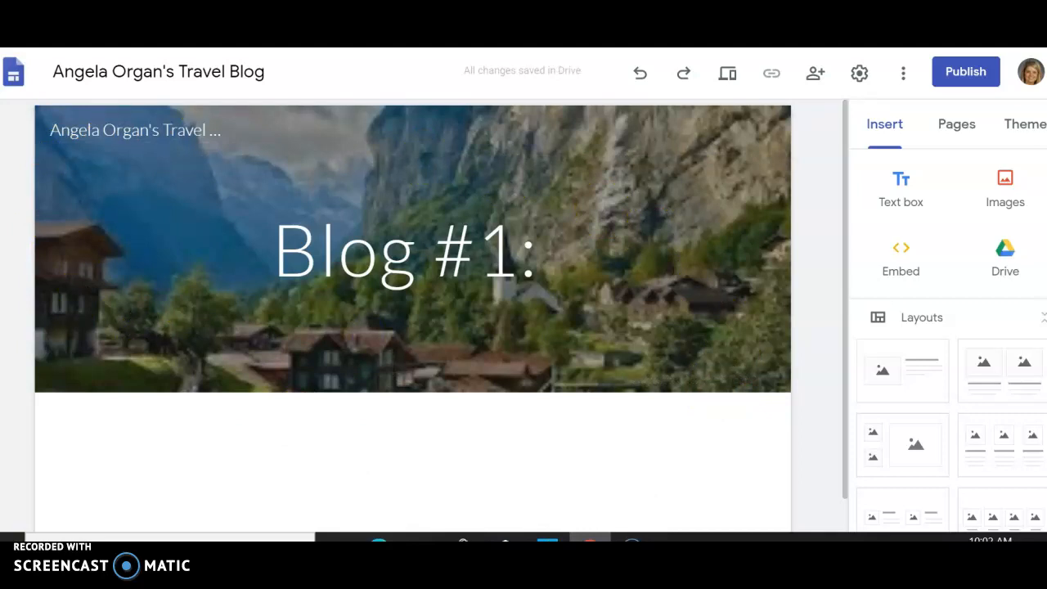
Insert a text box below the header and enter "Travel Is Life..." in the Heading style.
mouse_move(671, 252)
scroll(659, 474, "down", 1)
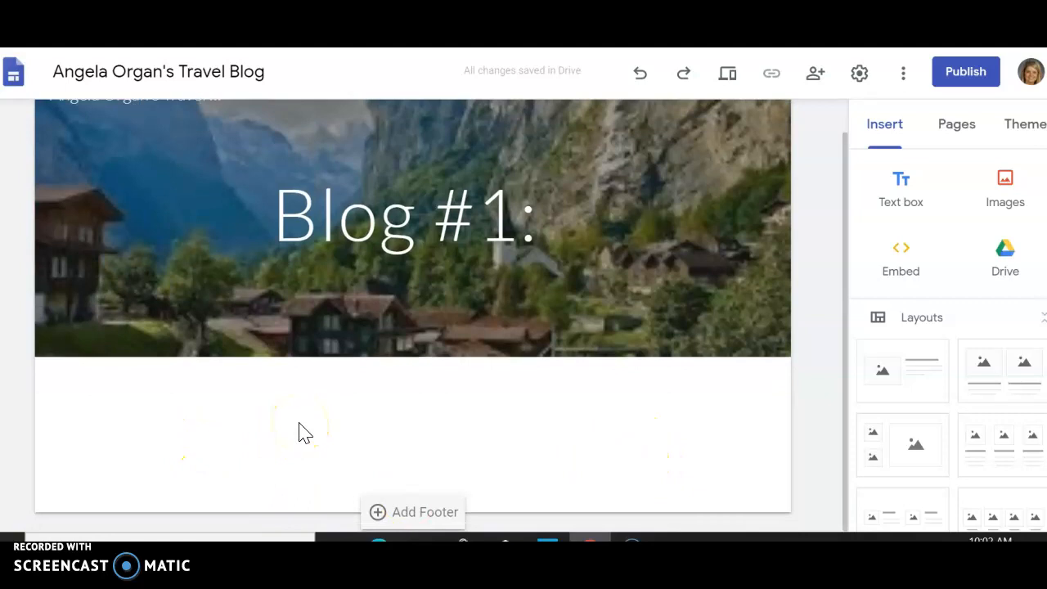
double_click(177, 401)
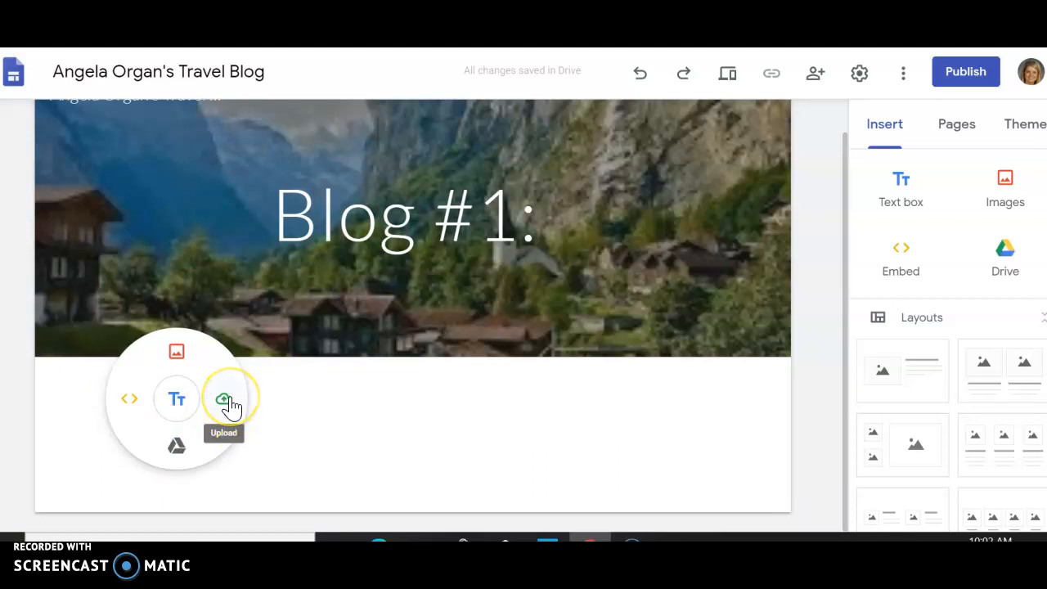
left_click(177, 399)
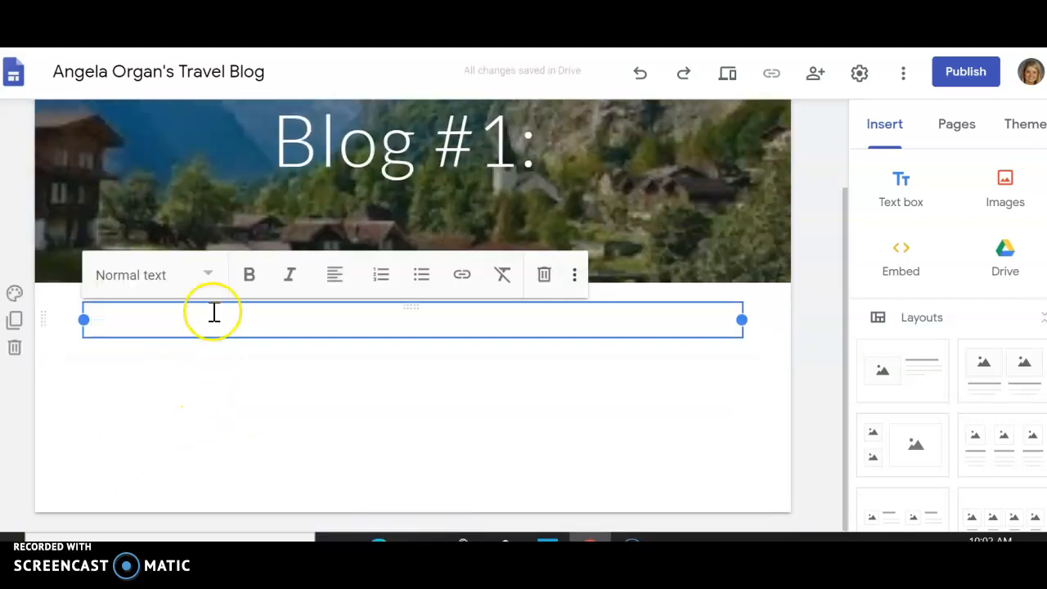
left_click(210, 276)
left_click(156, 378)
type("Travel Is Life...")
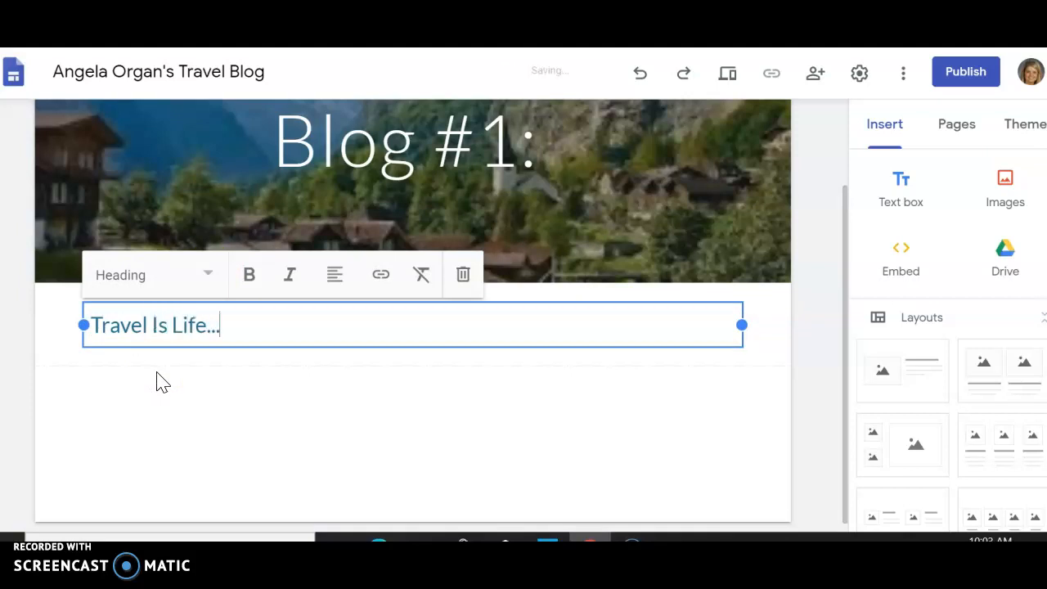
Add several lines of filler body text under the "Travel Is Life..." heading and narrow the text box to about half the page width.
key("Return")
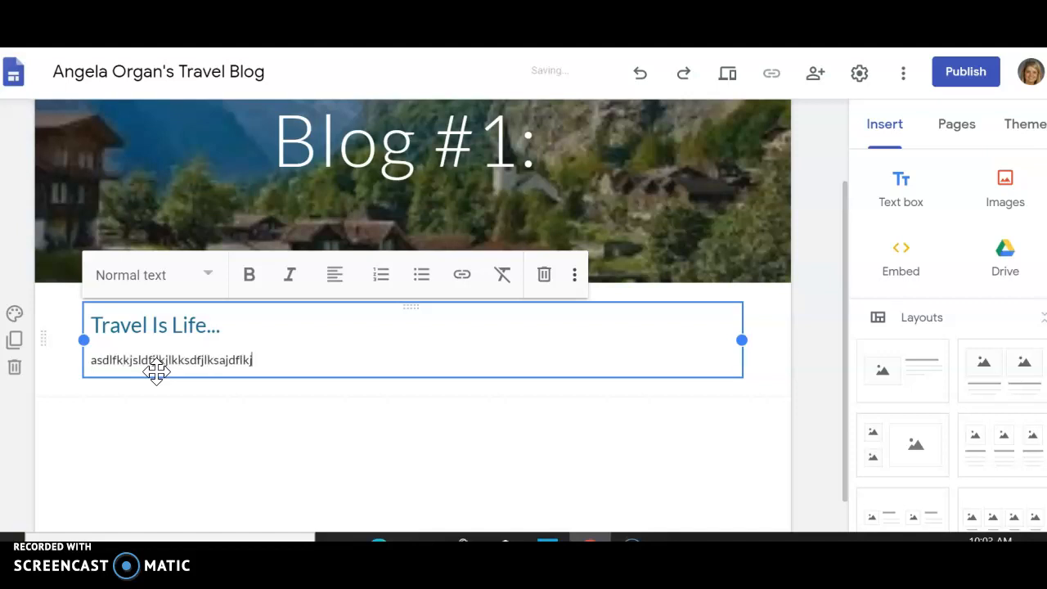
type("asdlfkkjsldfkjlkksdfjlksajdflkjsadlkjflksa")
key("Return")
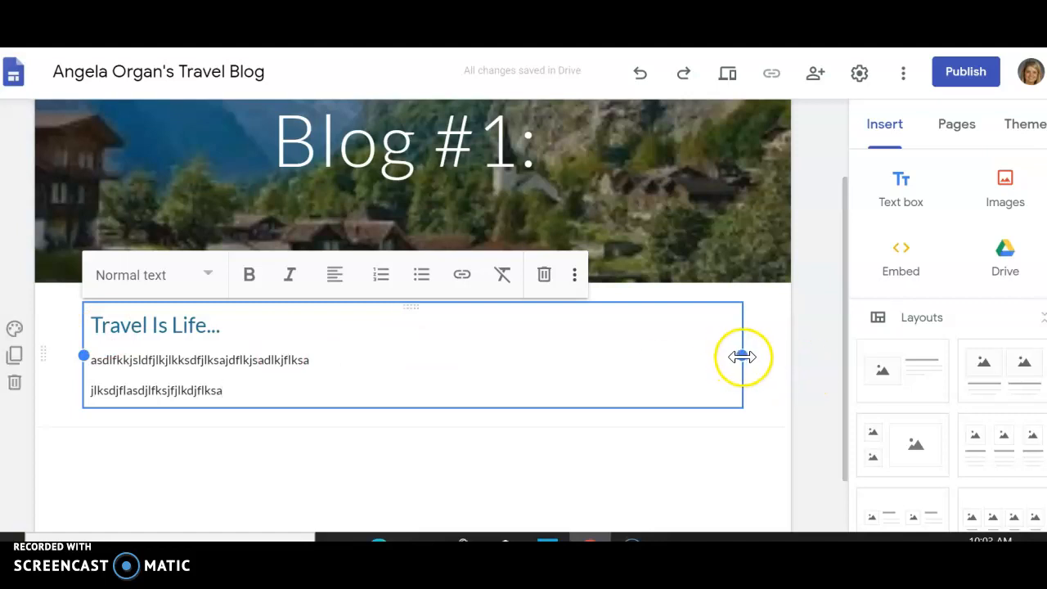
type("sdaflkjjjjjjjjjjjjjjjjjjjjjjjjjjjjjjjjjjjjjjjjjjjjjjjjjjjjjjjjjjjjjjjjjjjjjjjjjjjjjjjjjjjjjjjjjjjj")
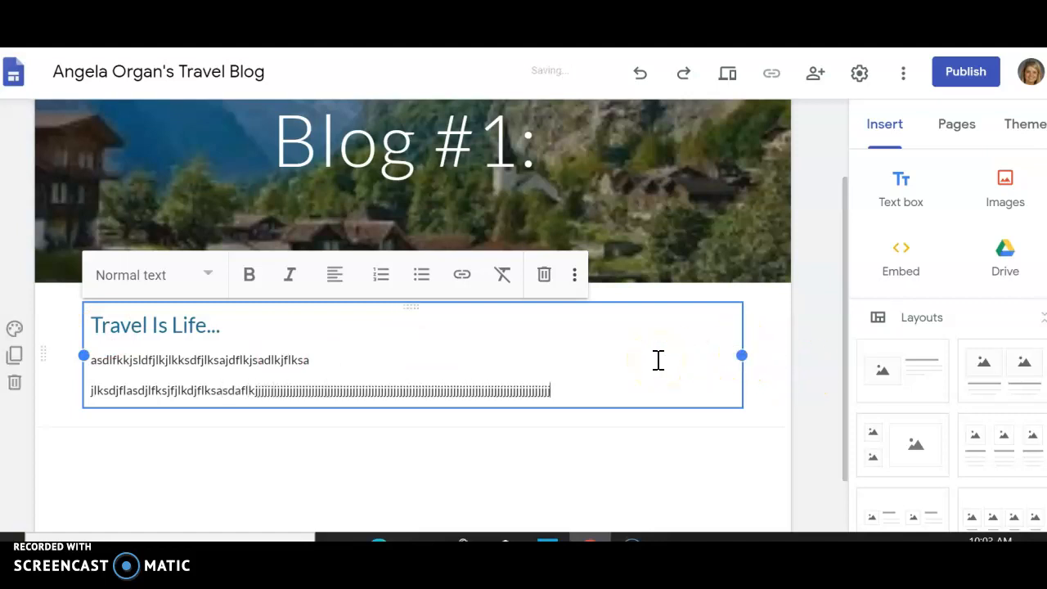
type("jjjjjjjjjjjjjjjjjjjjjjjjaaaaaaaaaaaaaaaaaaaaaaaaaaaaaaaaaaaaaaaaaaaaaaaaaaaaaaaaa")
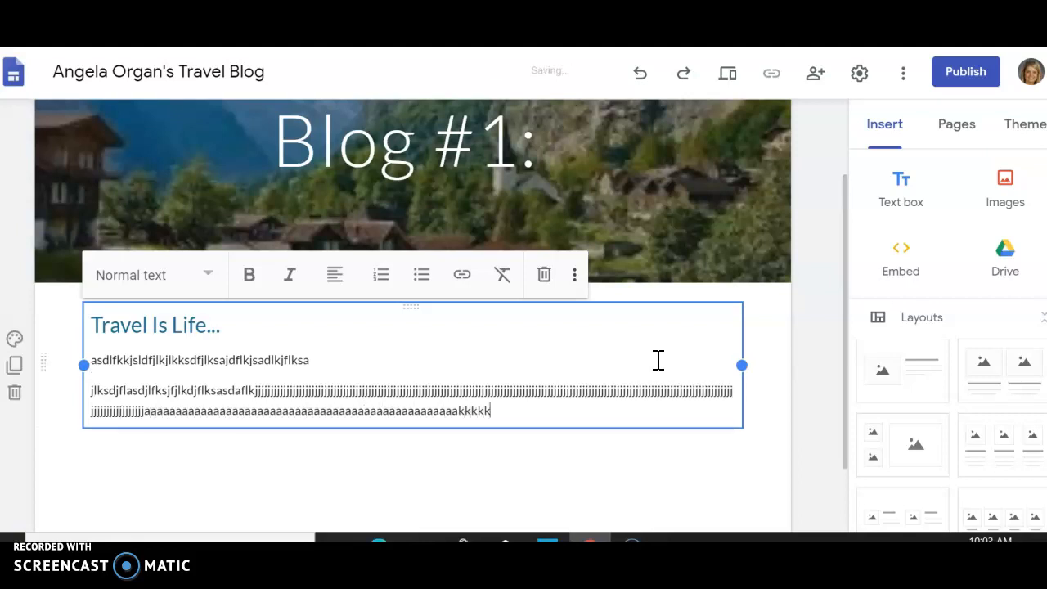
type("kkkkkkkkkkkkkkkk")
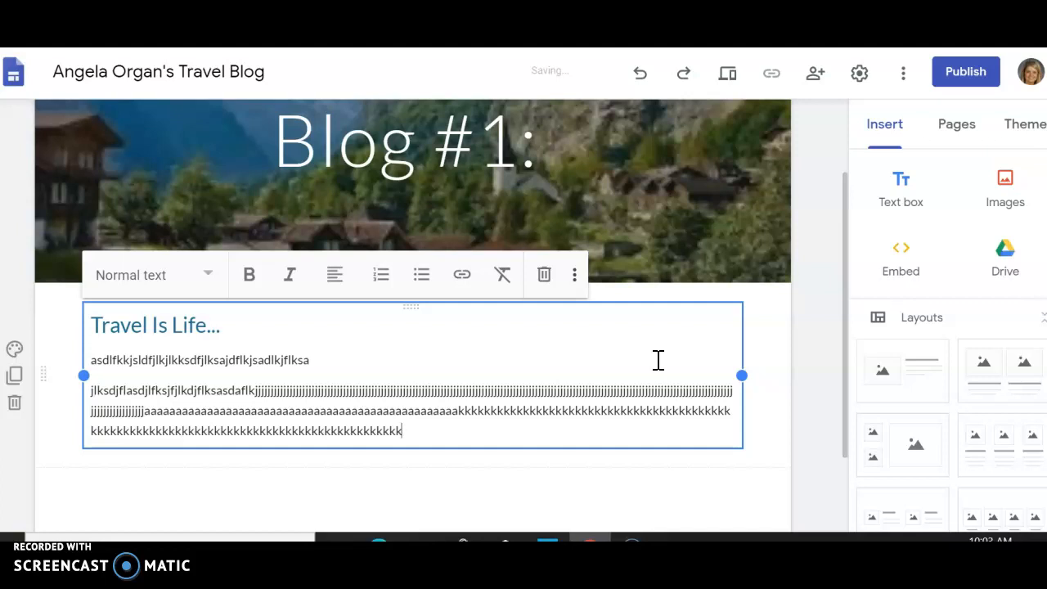
type("kkkkkkkkkkkkkkkkkkkkkkkkkkkkkkkkkkkkk")
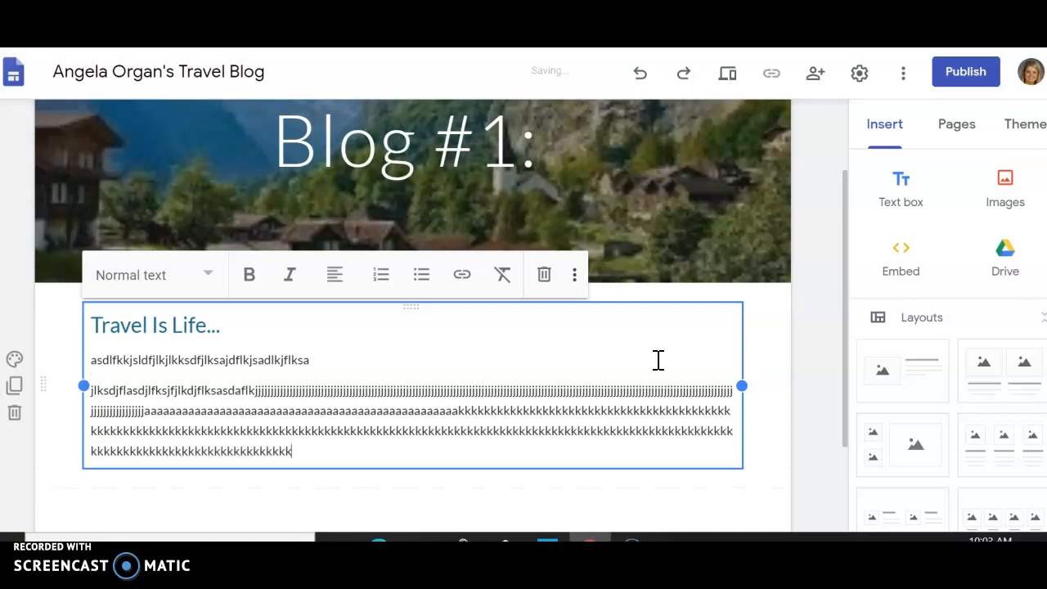
type("kkkkkkkkkkkkkkkkkkkkkkkkkk")
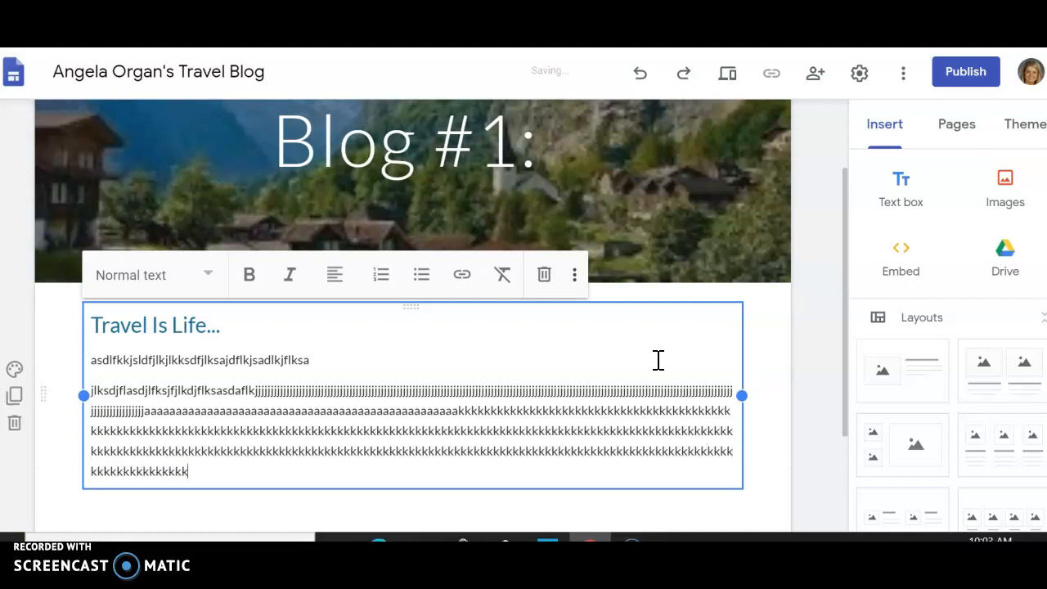
type("kkkkkkkkkkkkkkkkkkkkkkkkkkkkkkkkkkkkkkkkkkkkkkkkkkkkk")
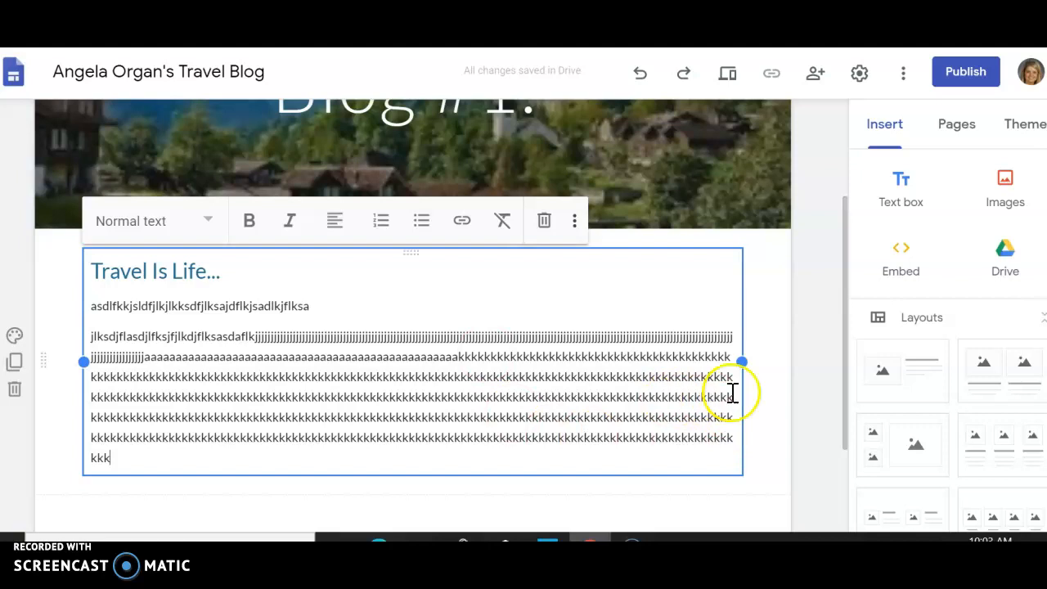
left_click_drag(740, 363, 436, 344)
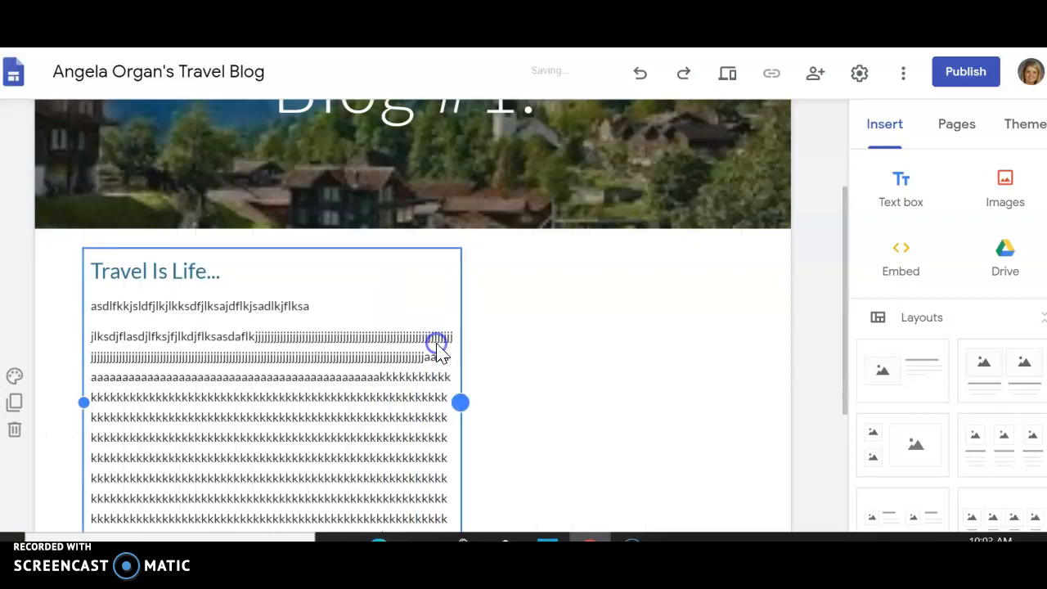
Insert the "download" picture into the page body by uploading it from the computer.
double_click(612, 282)
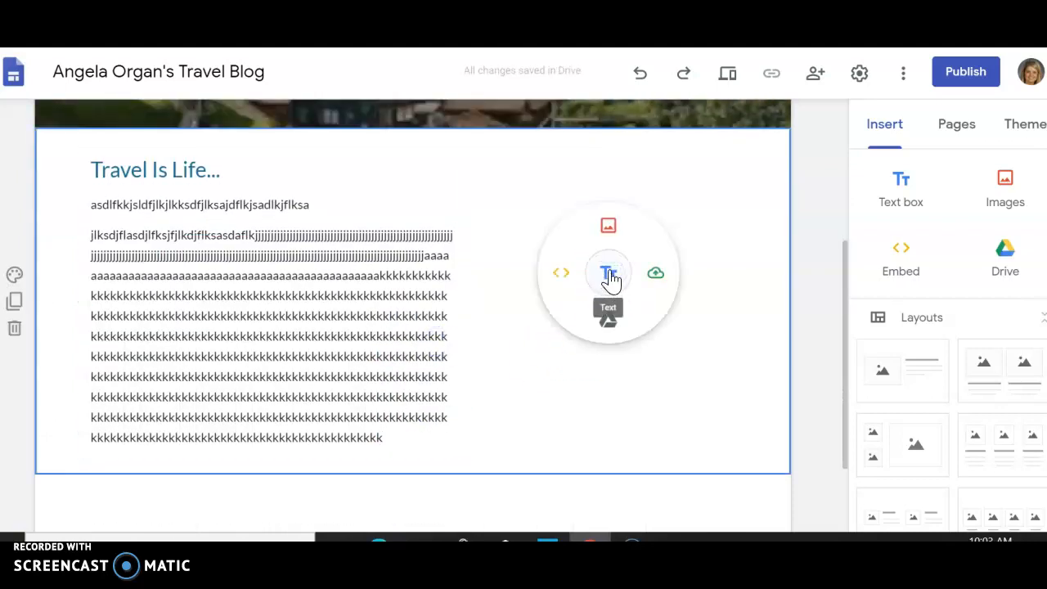
left_click(610, 224)
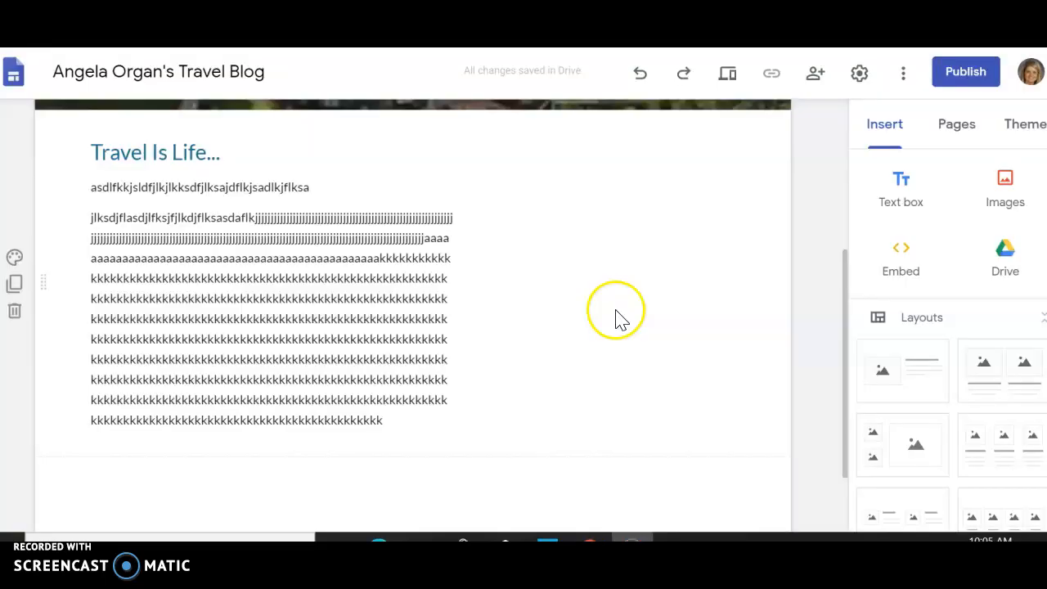
left_click(1005, 186)
left_click(995, 260)
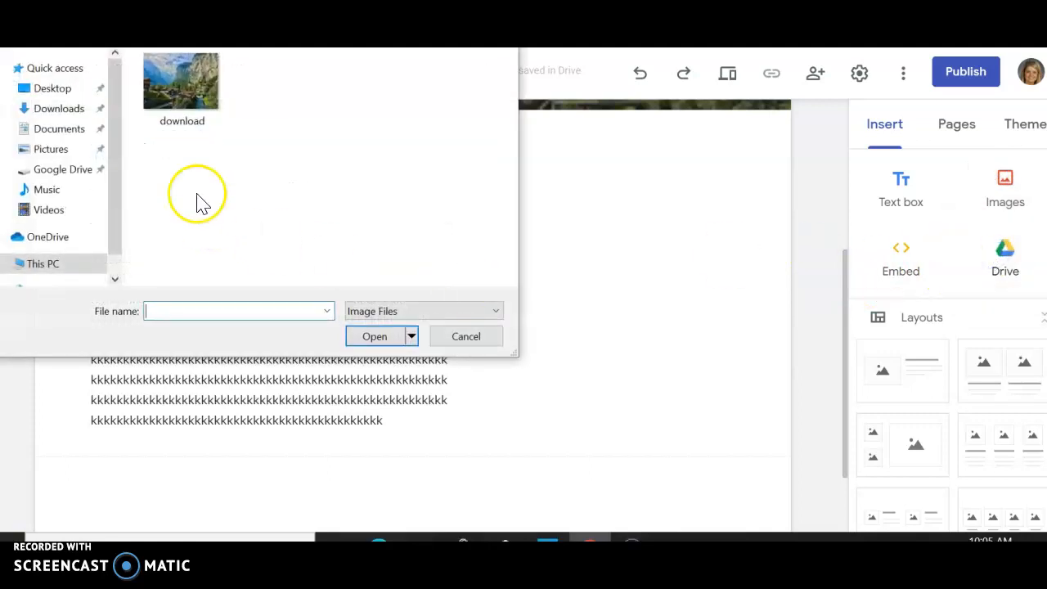
left_click(181, 82)
left_click(373, 336)
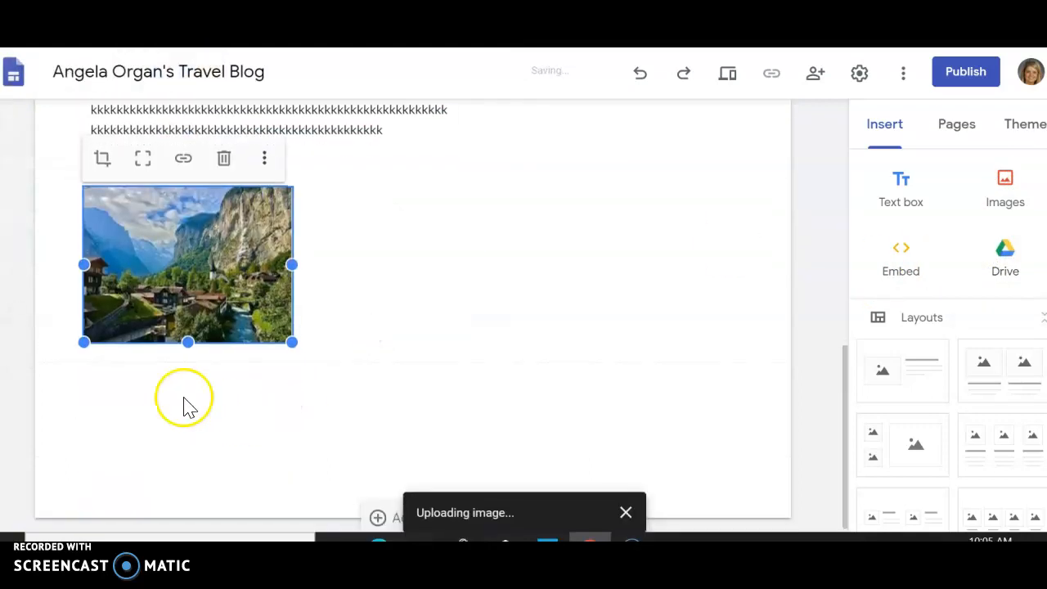
Move the picture beside the "Travel Is Life..." text and add the caption "Above: Switzerland in its glory." in a text box below it.
left_click_drag(172, 295, 572, 262)
double_click(551, 266)
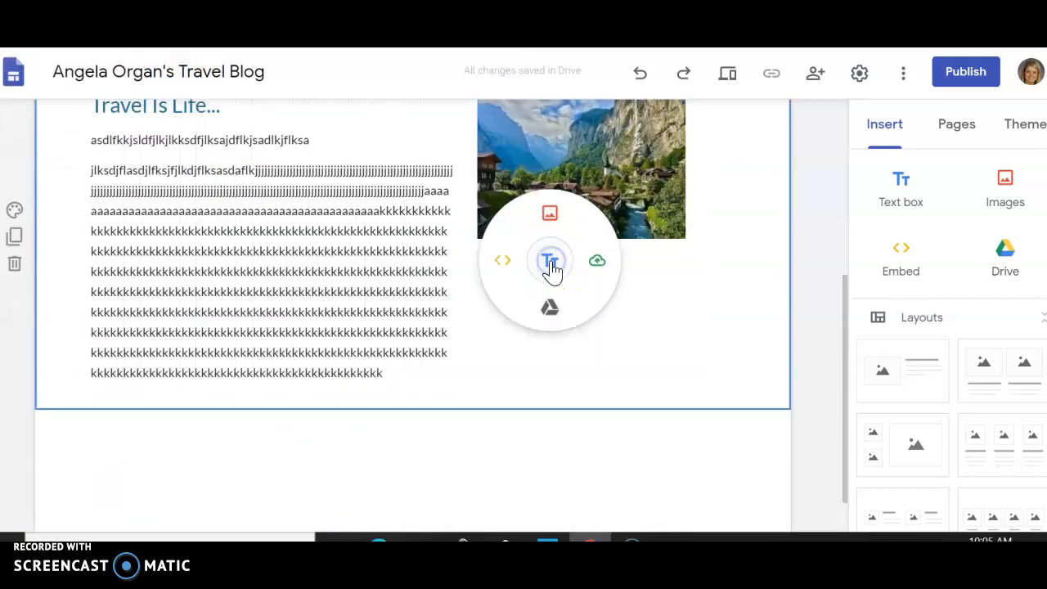
left_click(552, 266)
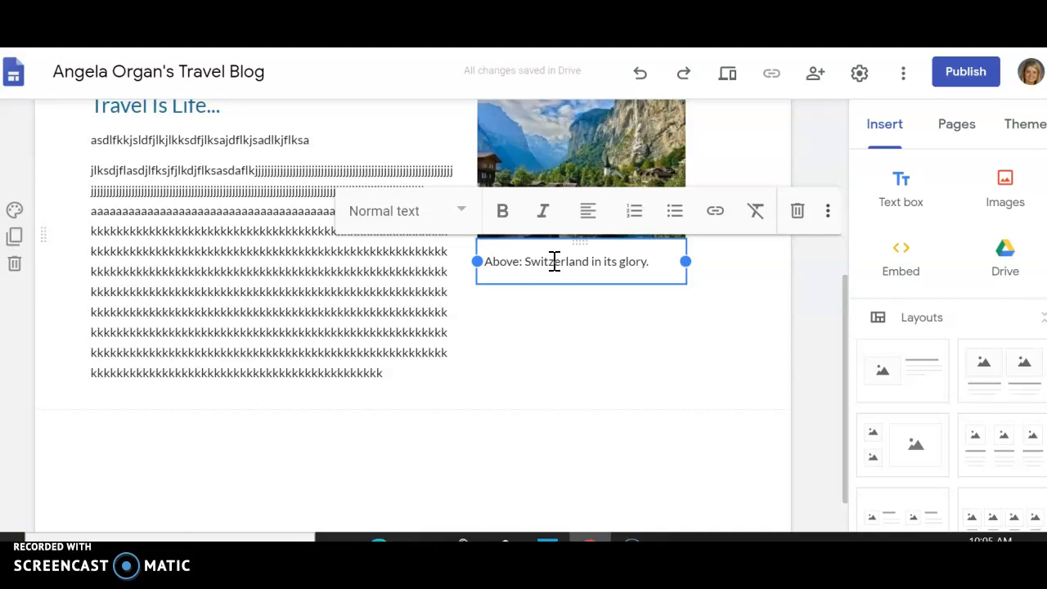
left_click(580, 370)
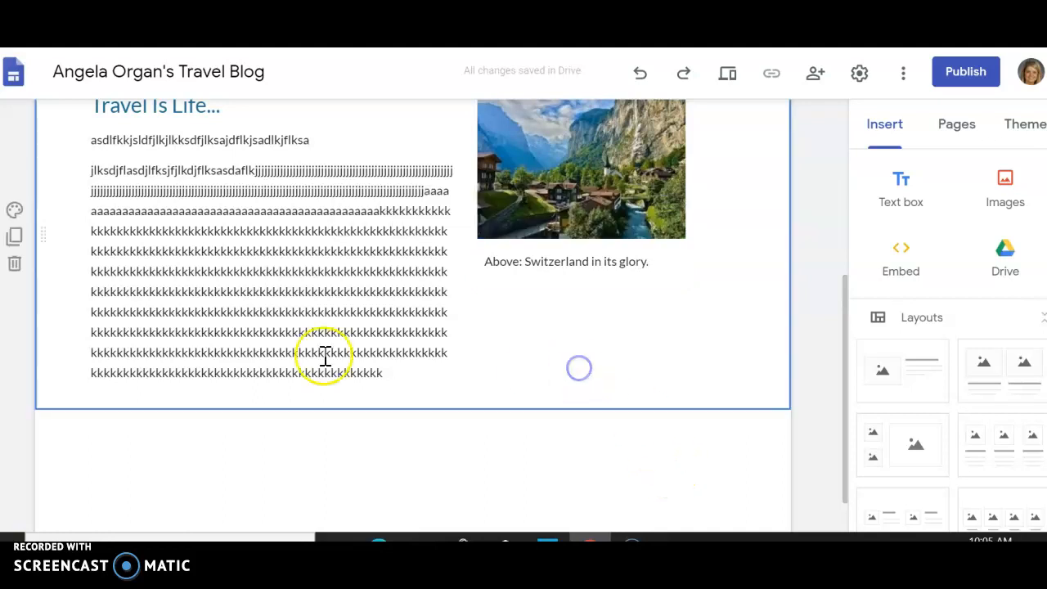
Give the section containing the "Travel Is Life..." text and the picture a solid blue emphasis background.
left_click(12, 206)
left_click(90, 308)
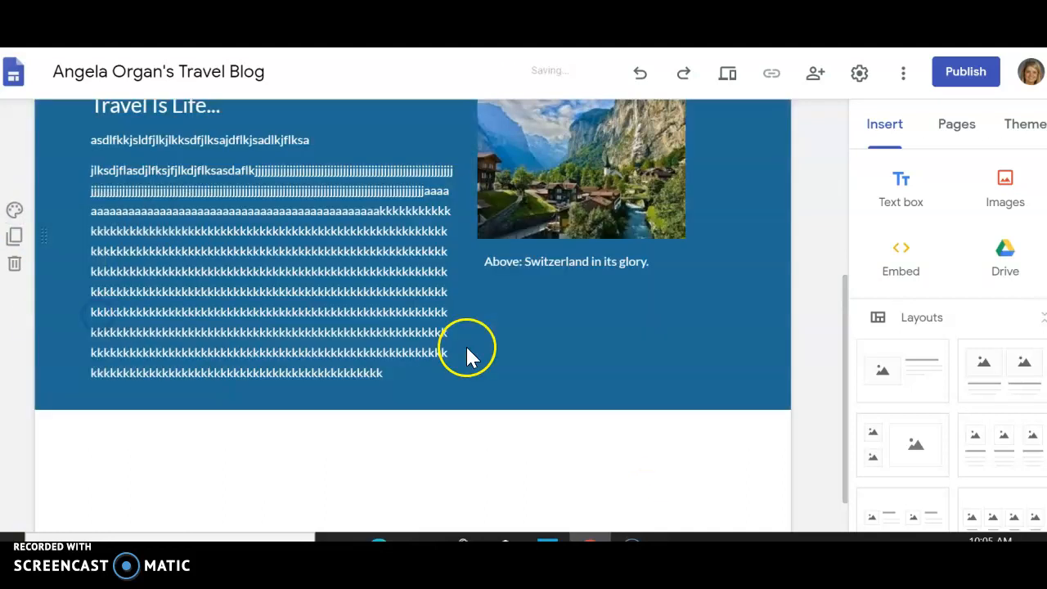
Try the purple Simple, Aristotle, Diplomat and Vision themes on the site and settle on the Impression theme.
left_click(1016, 131)
left_click(979, 260)
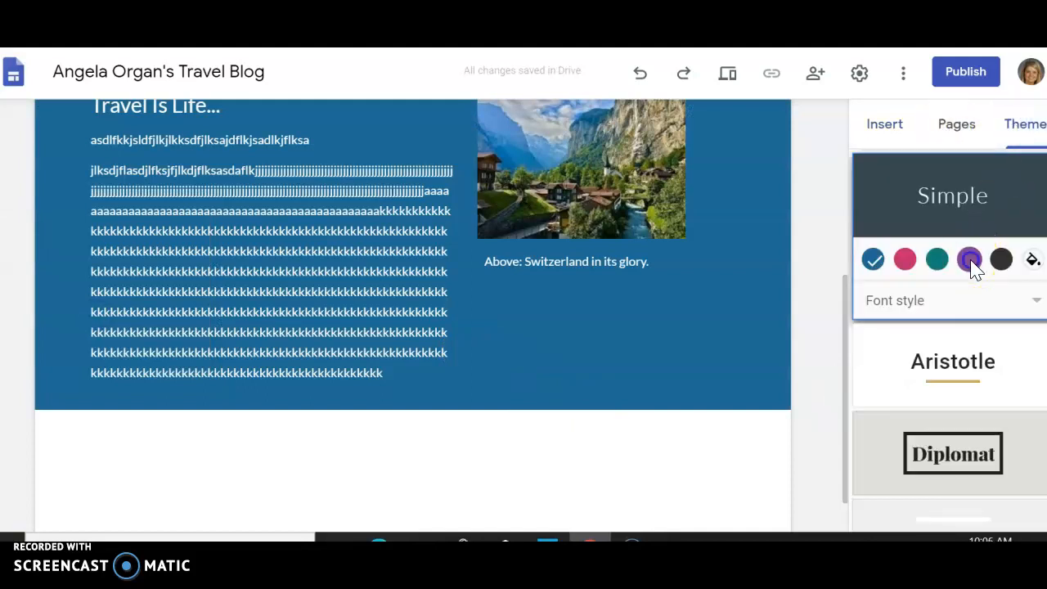
left_click(961, 364)
left_click(969, 442)
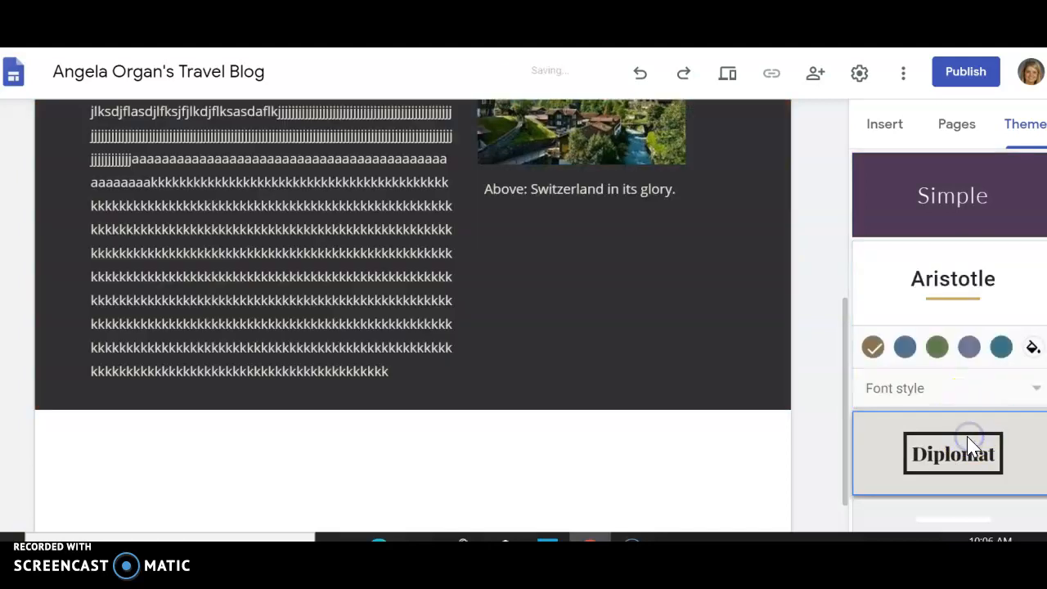
scroll(966, 429, "down", 2)
left_click(959, 409)
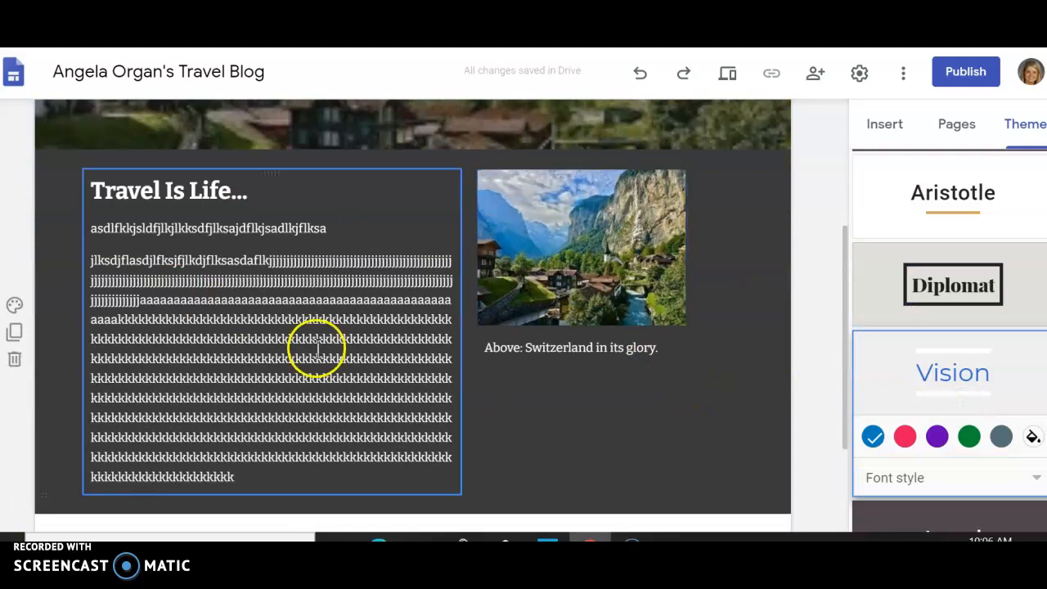
scroll(980, 401, "down", 2)
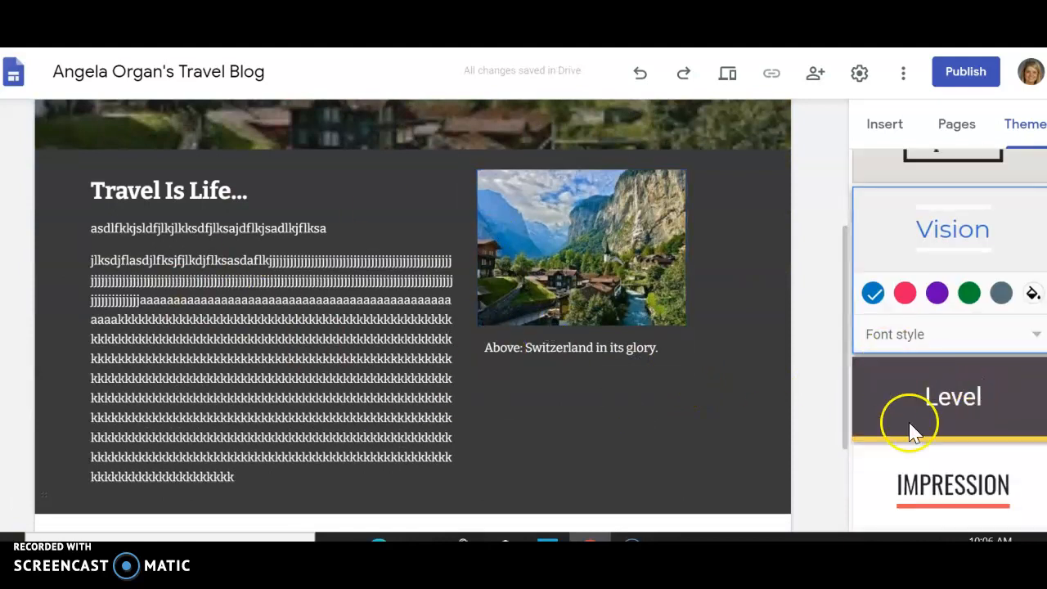
left_click(975, 495)
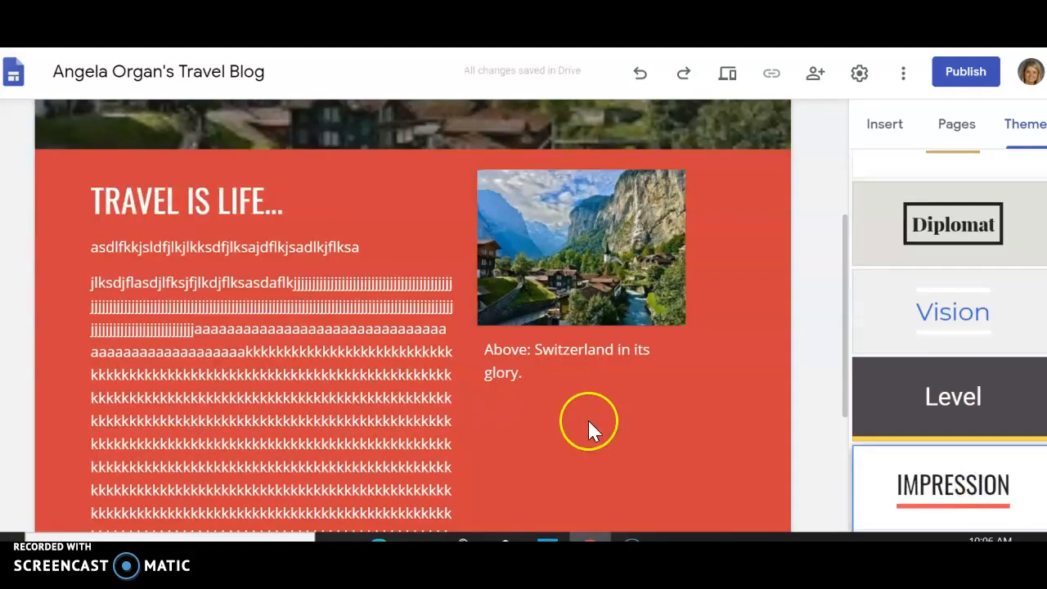
Insert a text box below the red section and enter "MY FAVORITY PLACES" in the Title style.
scroll(590, 418, "down", 3)
double_click(256, 417)
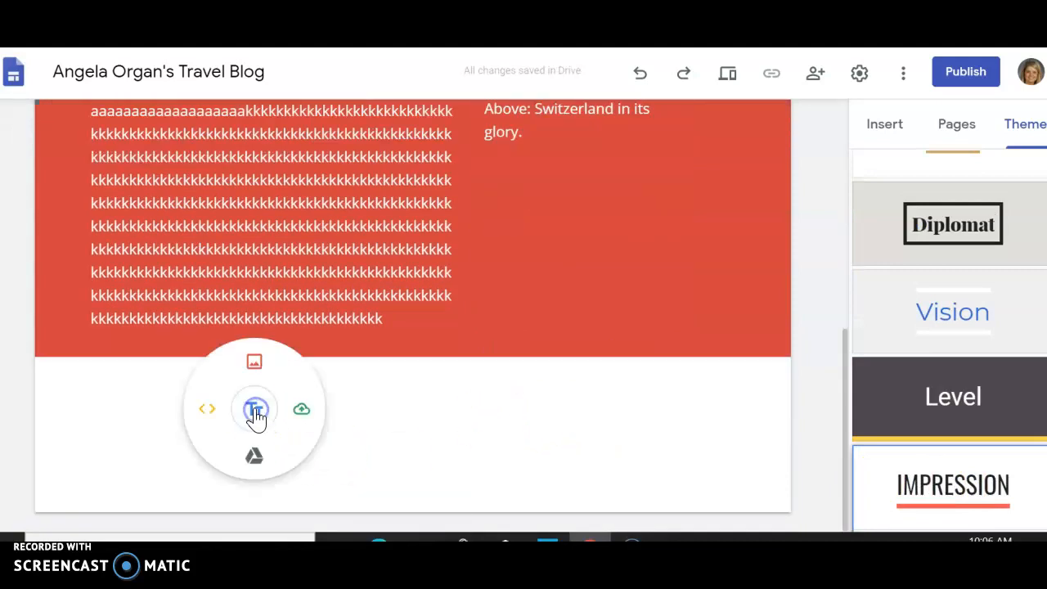
left_click(256, 412)
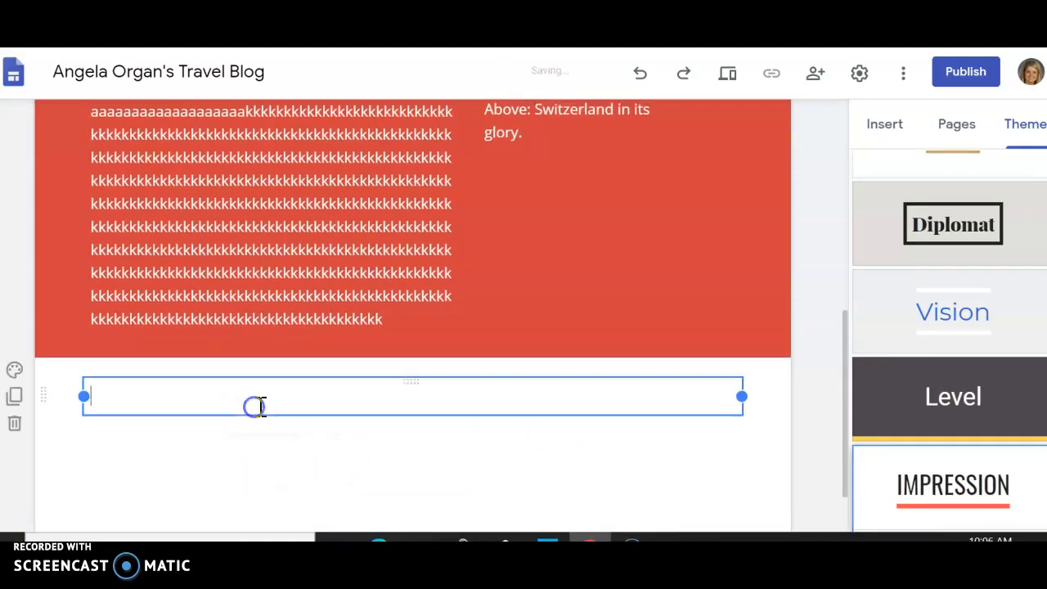
left_click(200, 274)
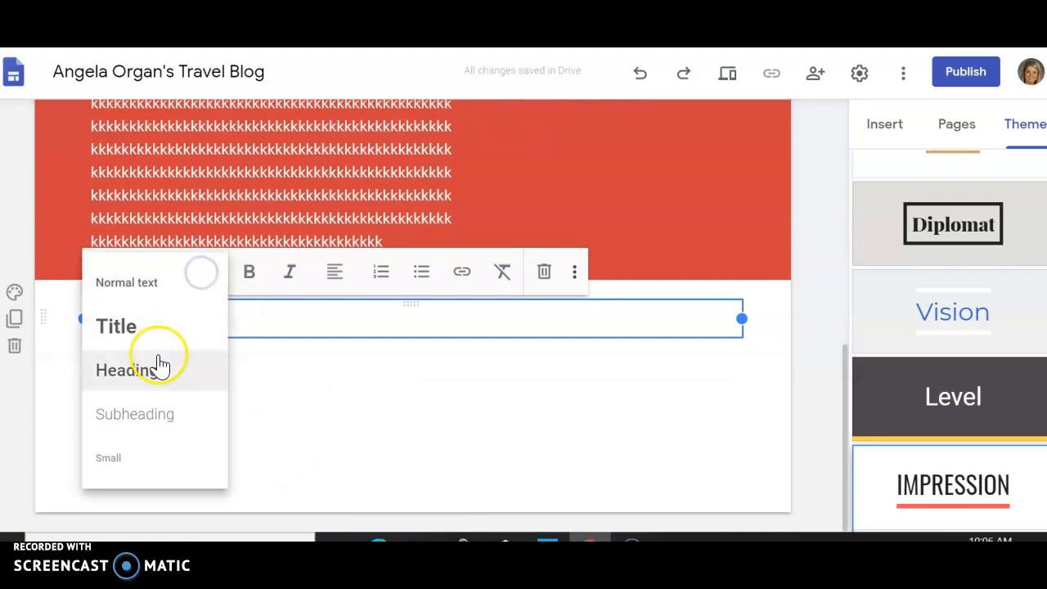
left_click(147, 332)
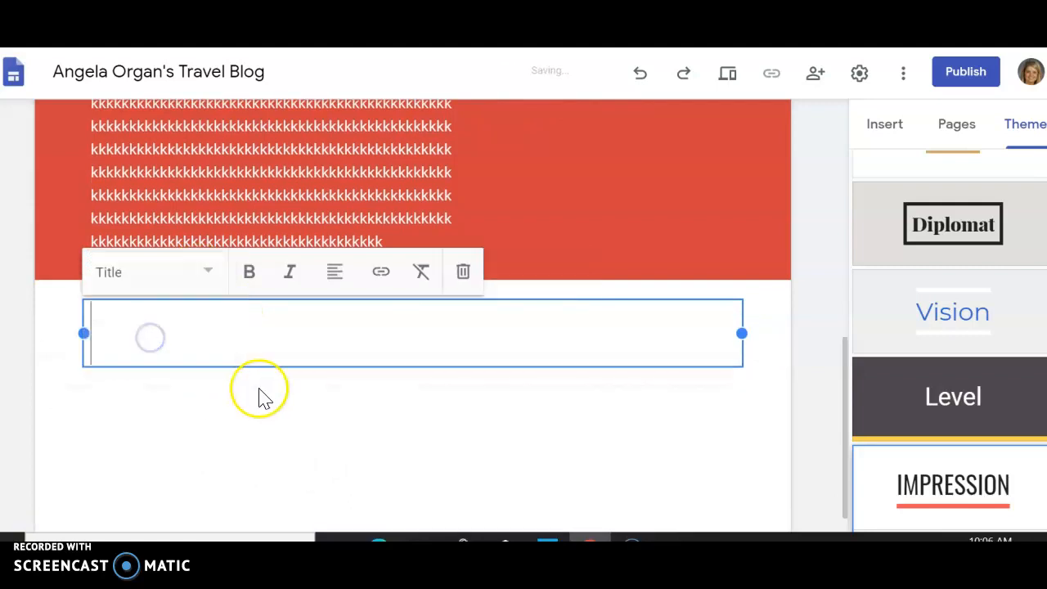
type("MY FA")
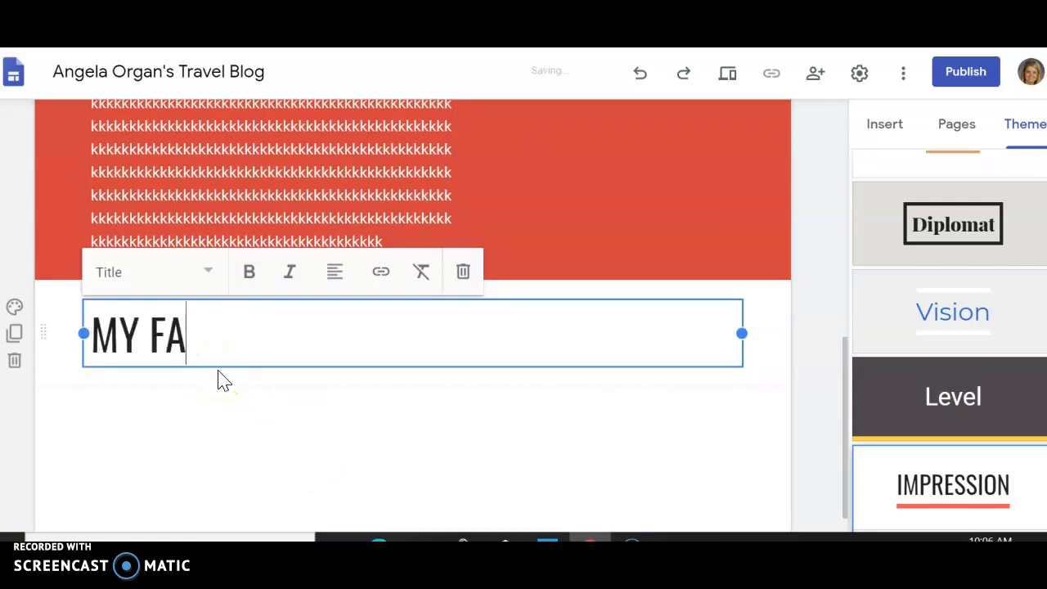
type("VORITY PLACES")
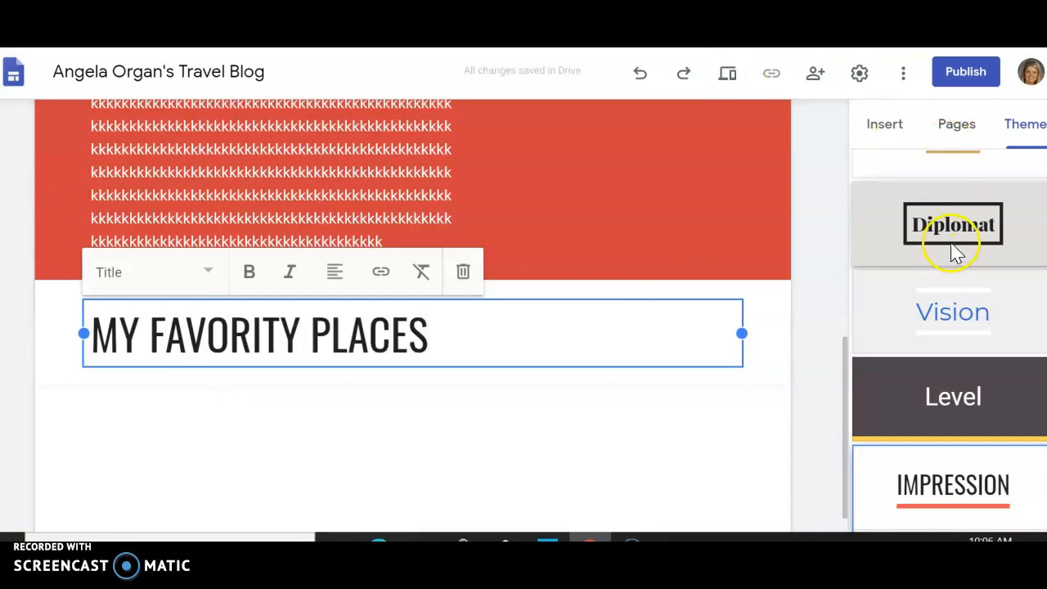
Add the layout with three image-and-text columns below the new title and correct the title to "MY FAVORITE PLACES".
scroll(958, 346, "up", 2)
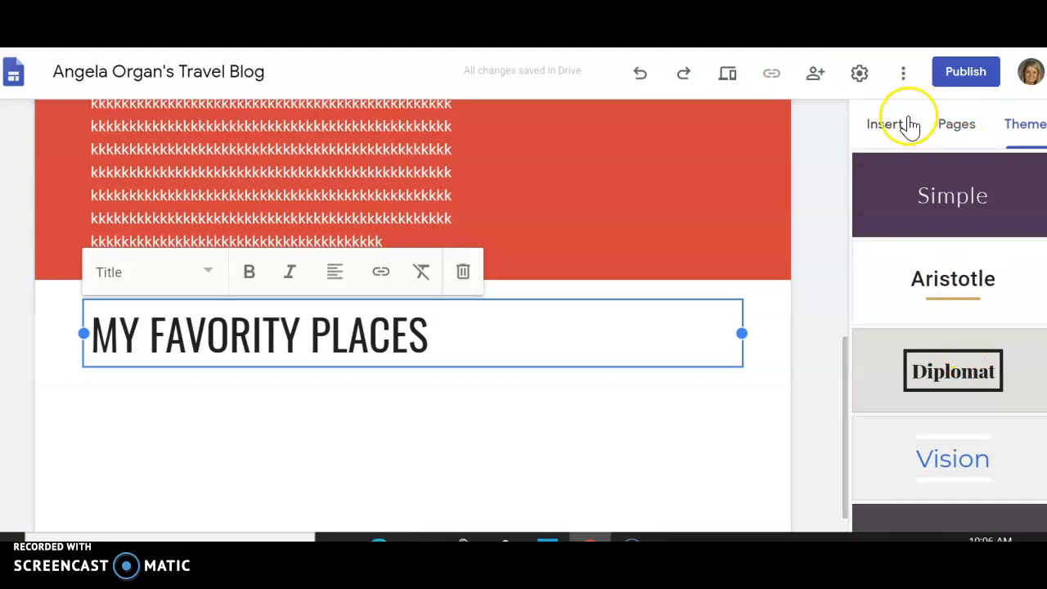
left_click(880, 127)
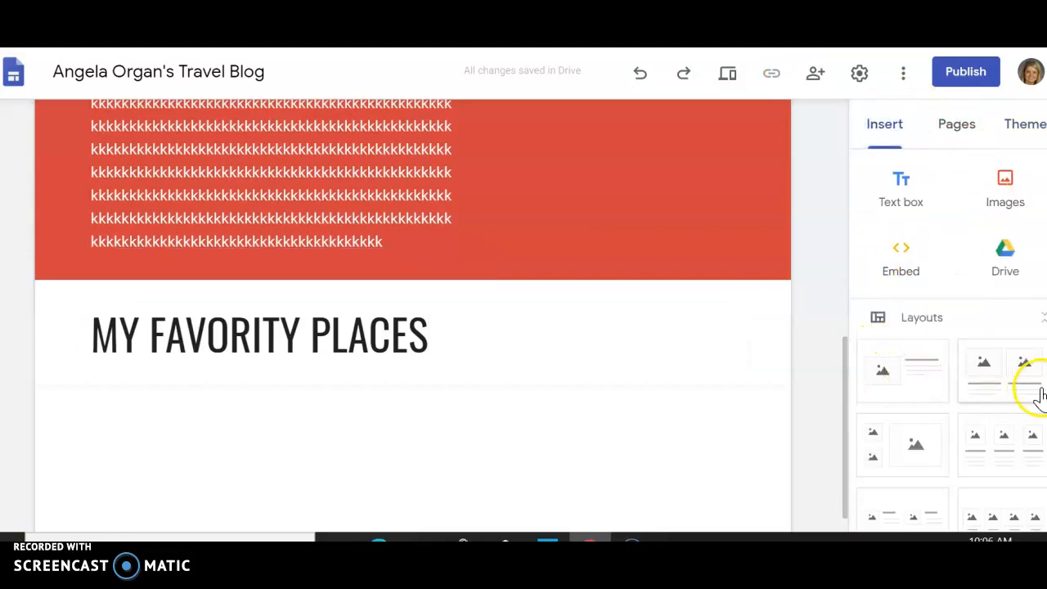
scroll(977, 431, "down", 2)
scroll(978, 431, "down", 1)
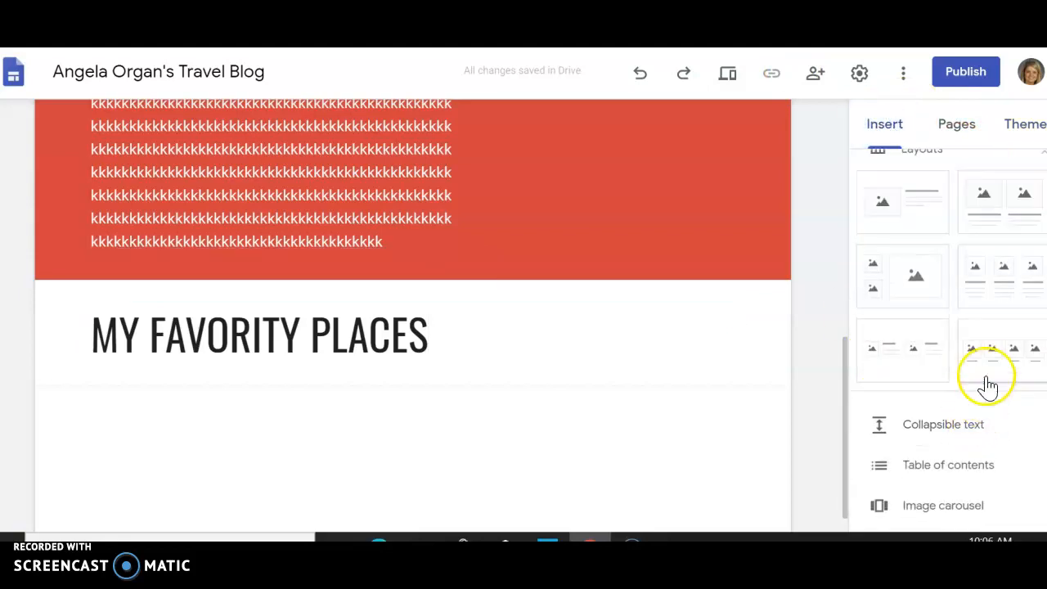
left_click(999, 275)
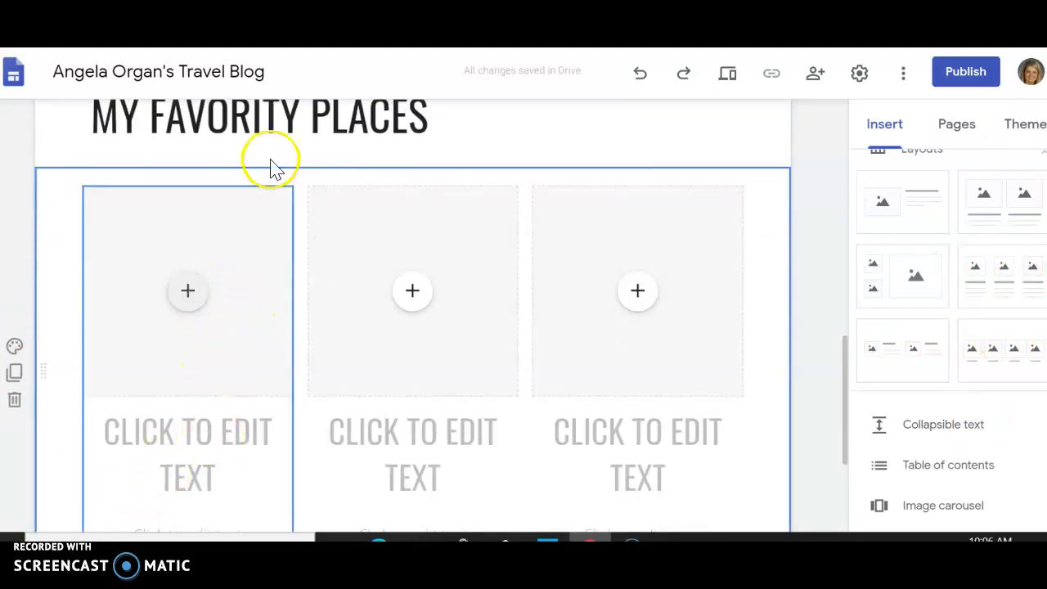
left_click(297, 131)
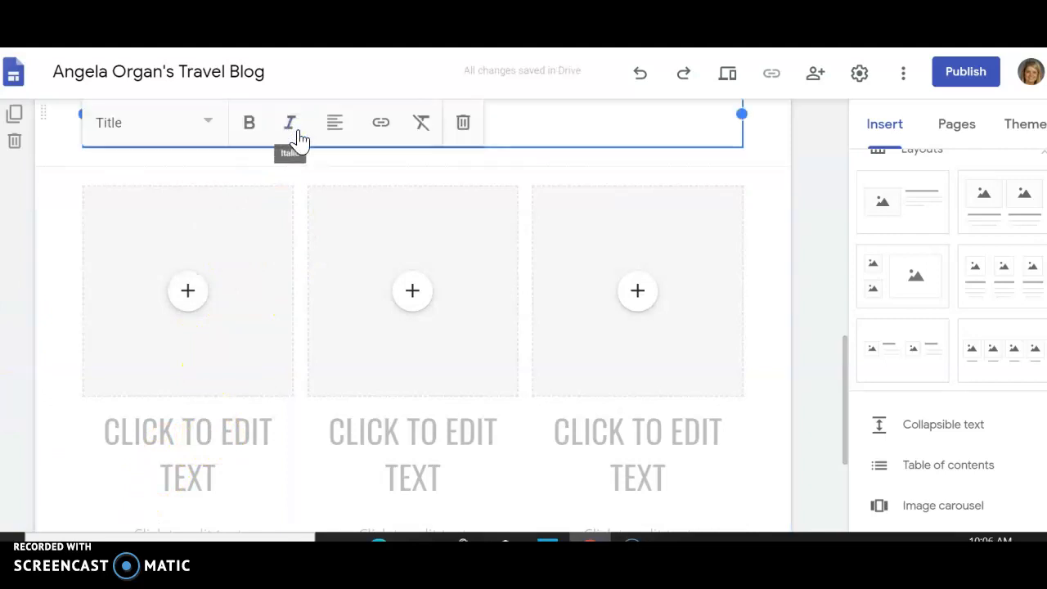
left_click(507, 164)
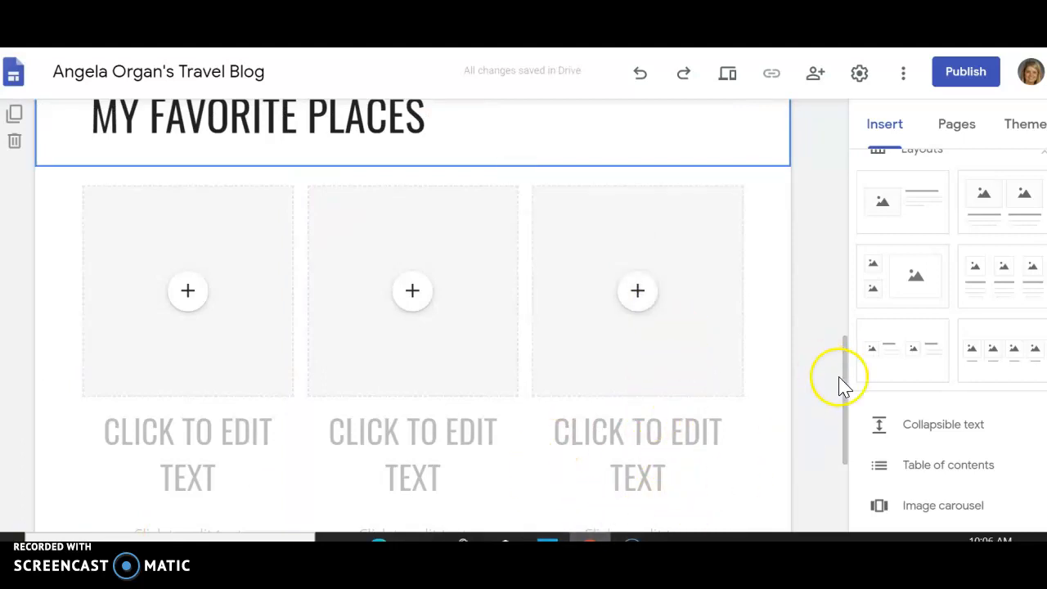
Publish the site under a web address made from the site name.
left_click(953, 74)
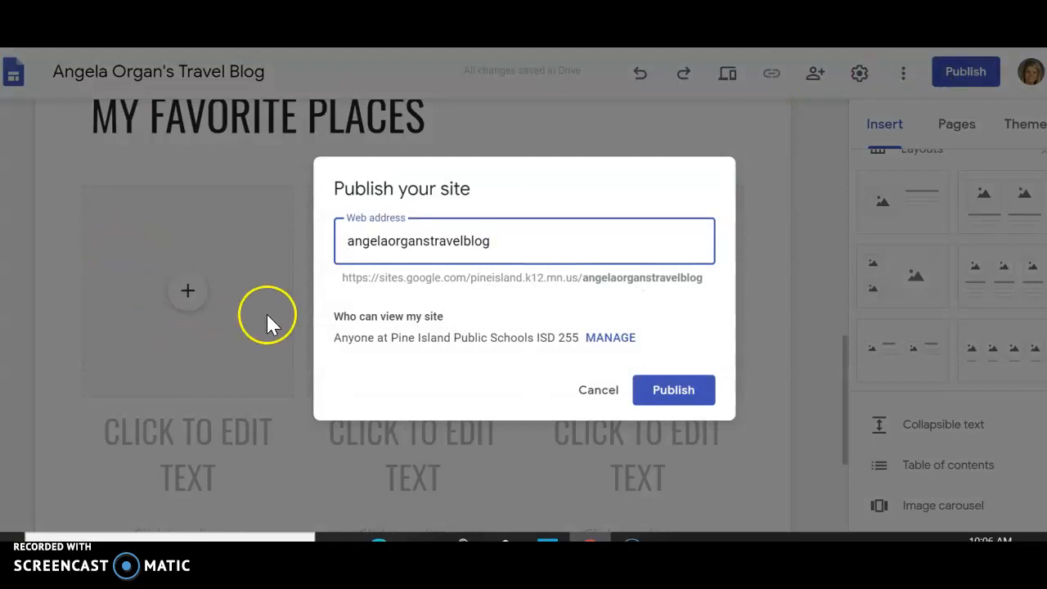
left_click(662, 392)
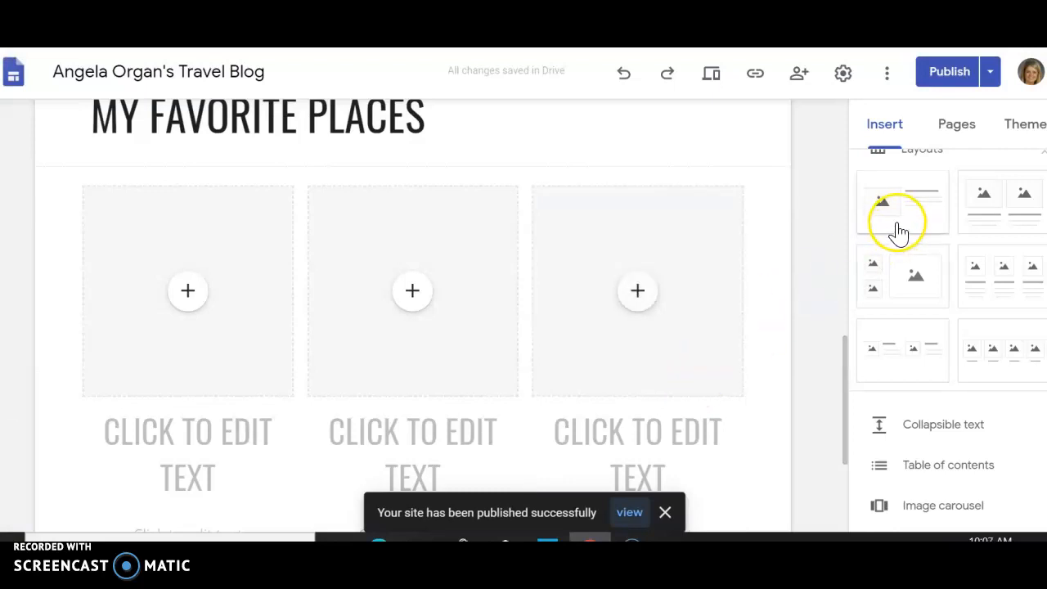
Add a new page named "Blog 2" to the site.
left_click(955, 123)
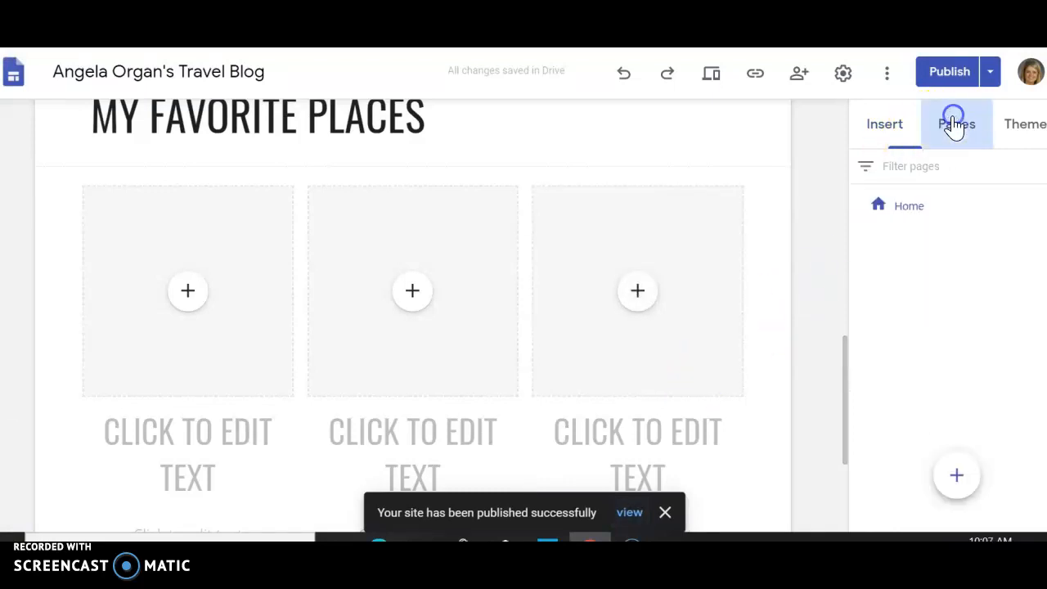
left_click(909, 208)
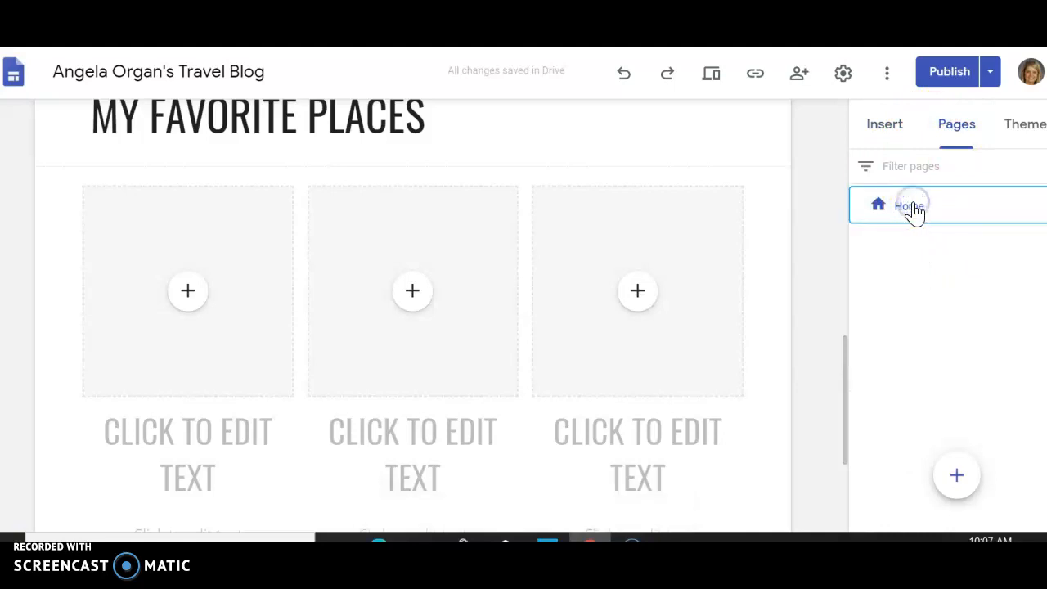
left_click(1046, 205)
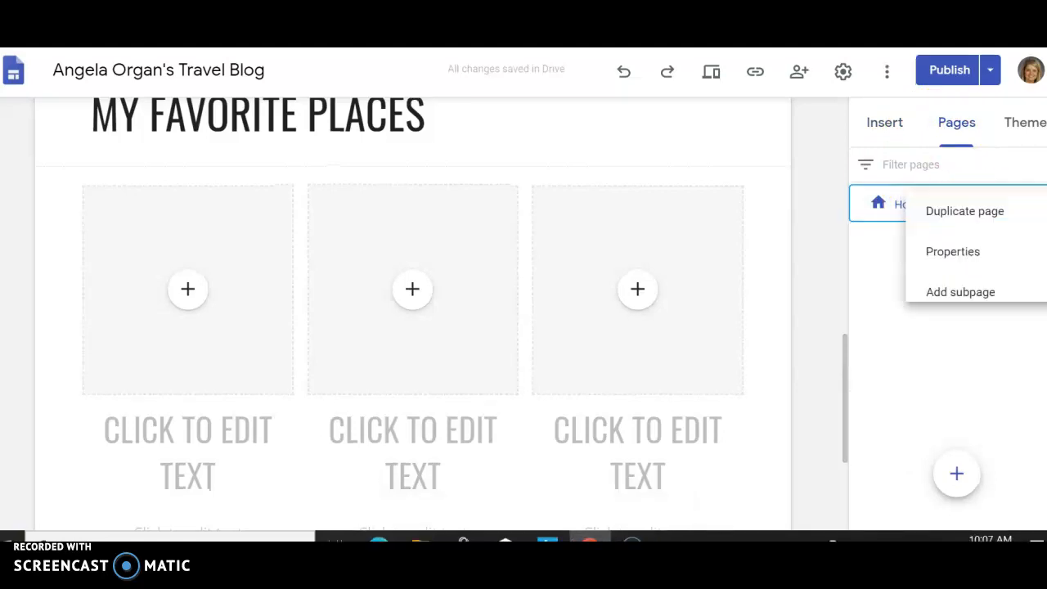
left_click(937, 357)
mouse_move(955, 474)
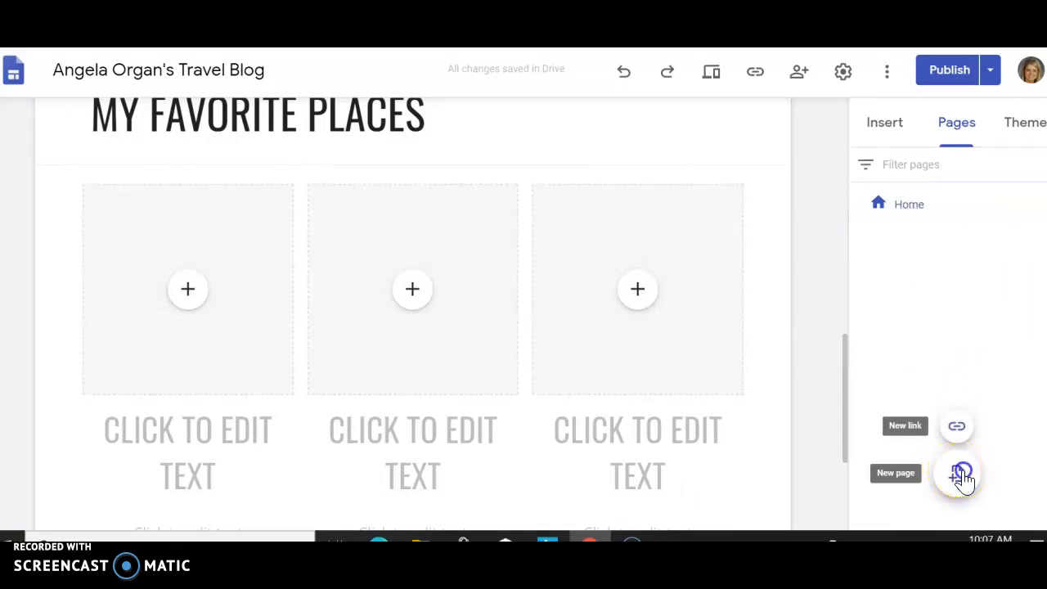
left_click(963, 478)
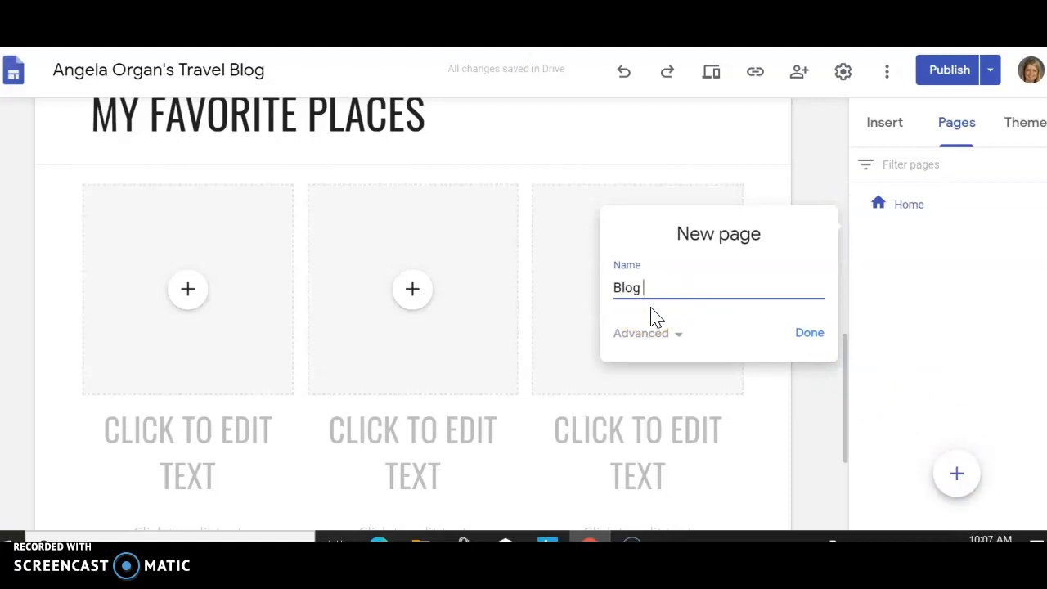
left_click(810, 332)
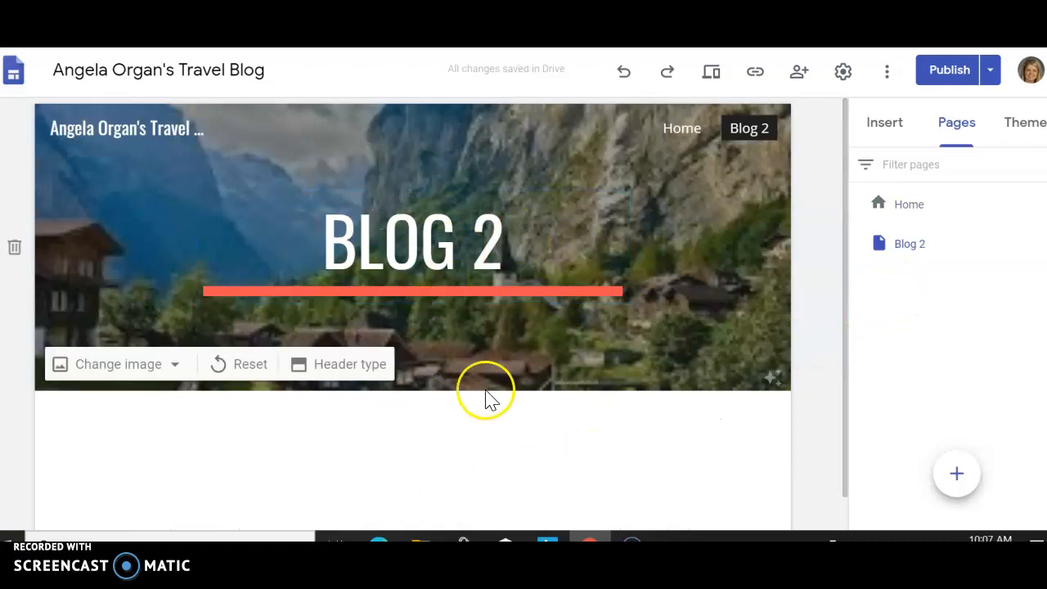
scroll(491, 425, "down", 1)
scroll(504, 458, "up", 1)
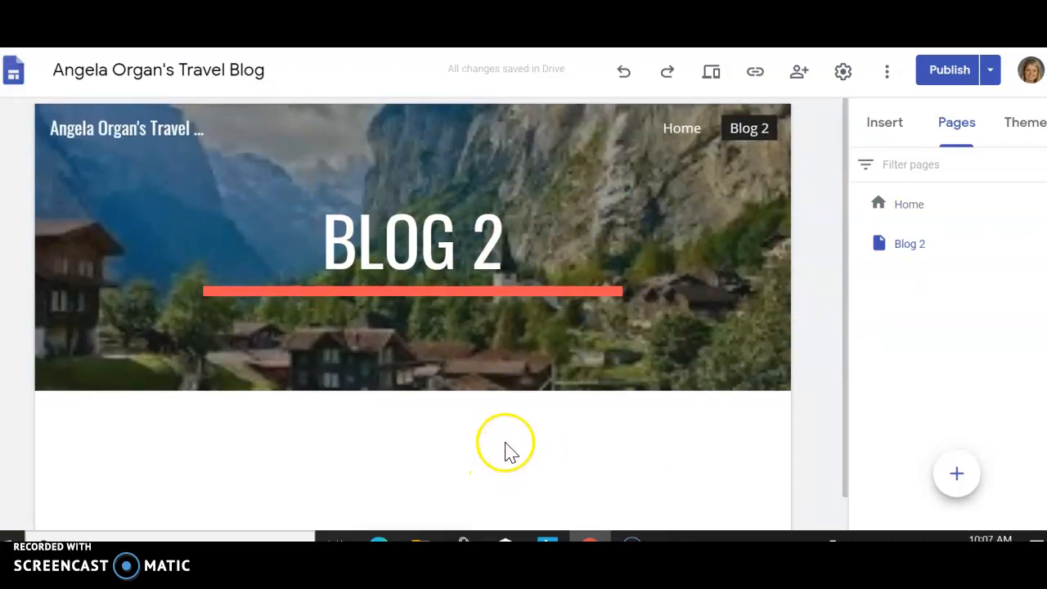
left_click(908, 207)
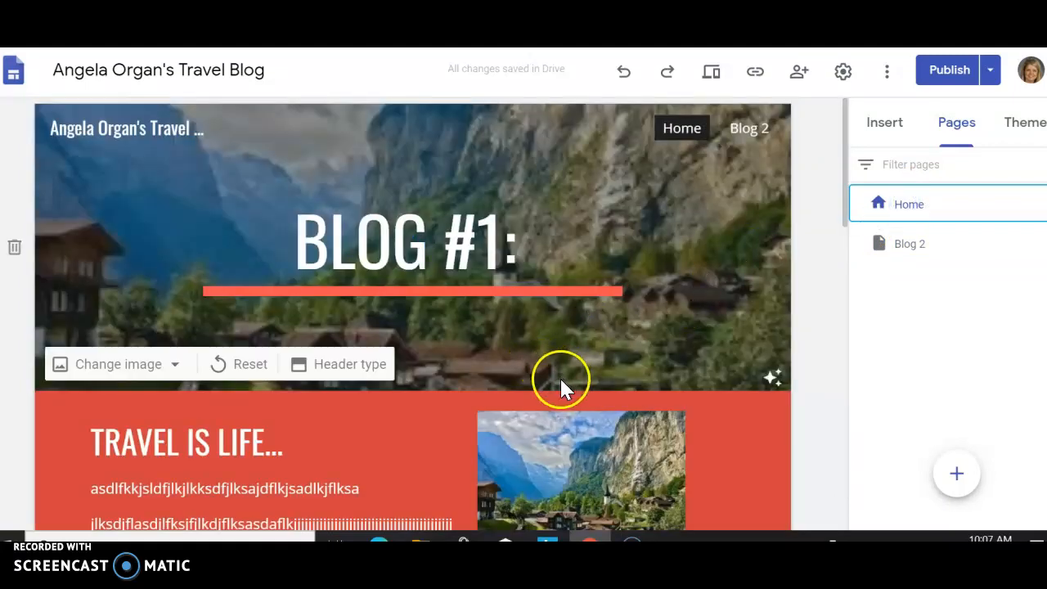
scroll(560, 377, "down", 3)
scroll(315, 401, "down", 3)
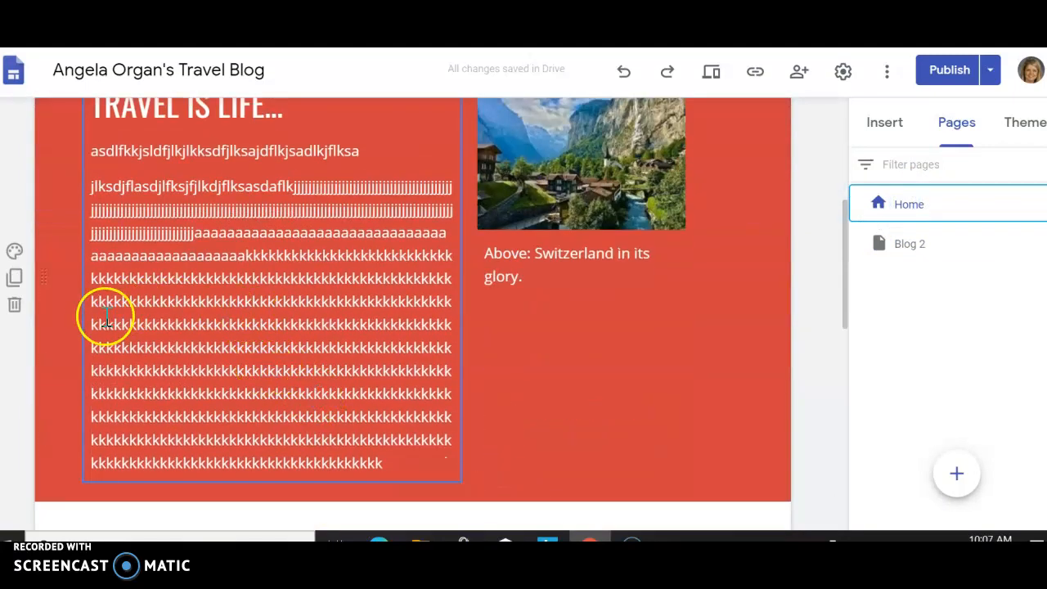
left_click_drag(91, 327, 214, 327)
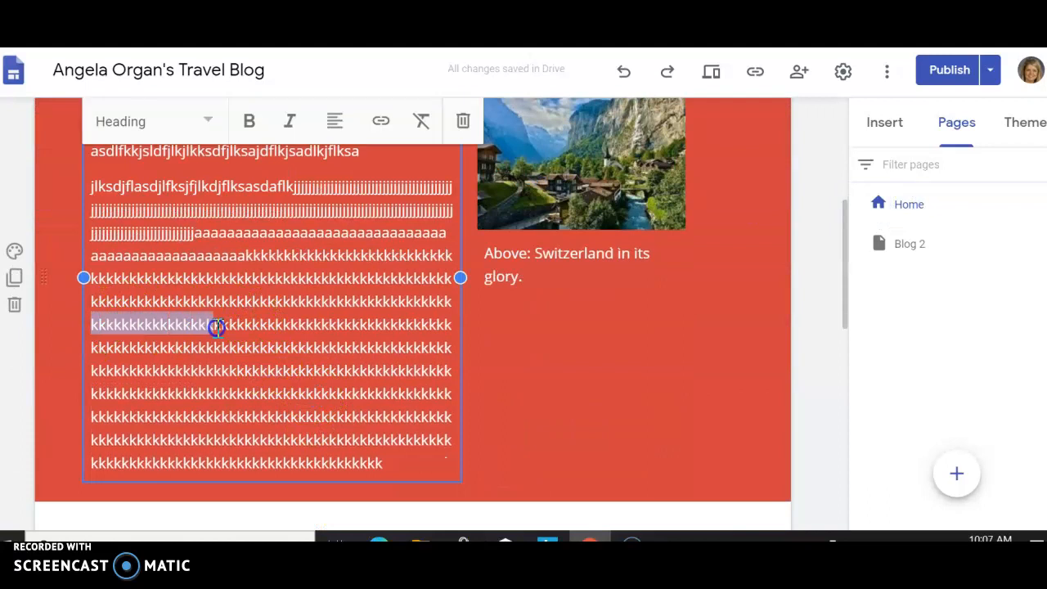
left_click(463, 121)
left_click(144, 427)
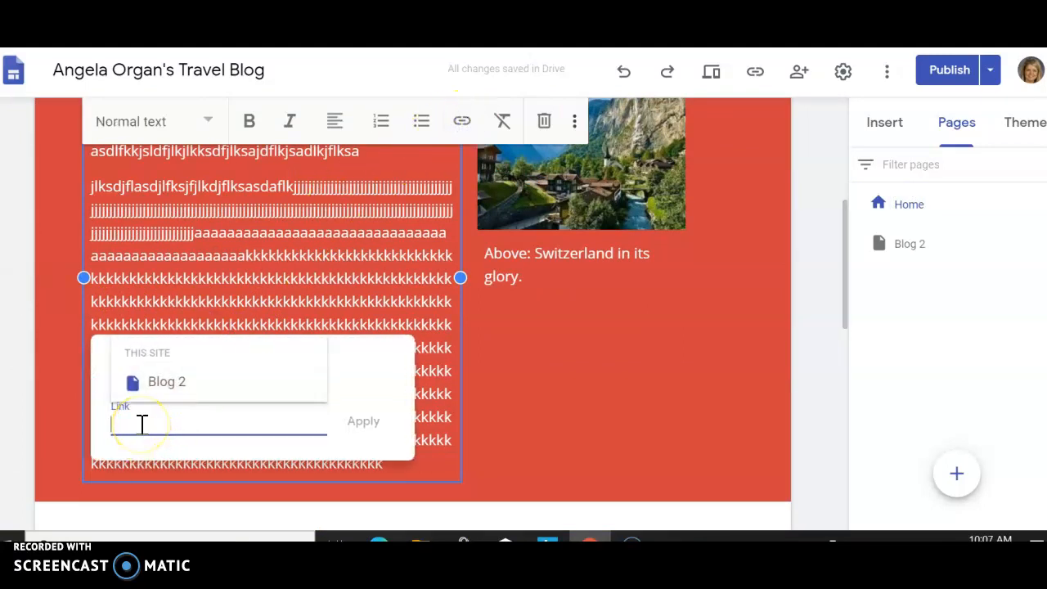
type("www.google.com")
key("Return")
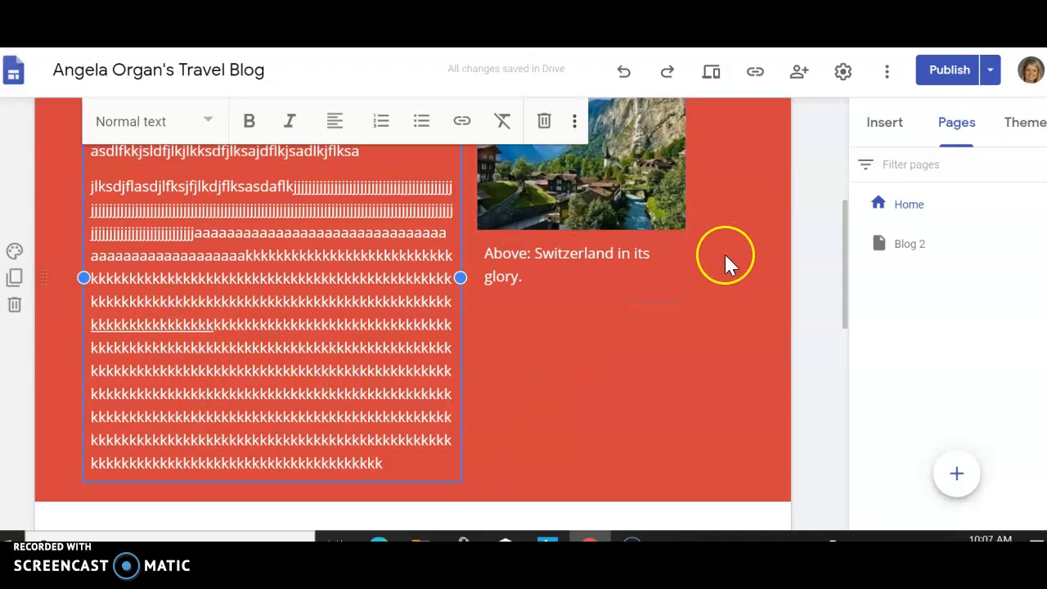
Review the changes to the Home and Blog 2 pages and publish the updated site.
left_click(927, 80)
left_click(1006, 71)
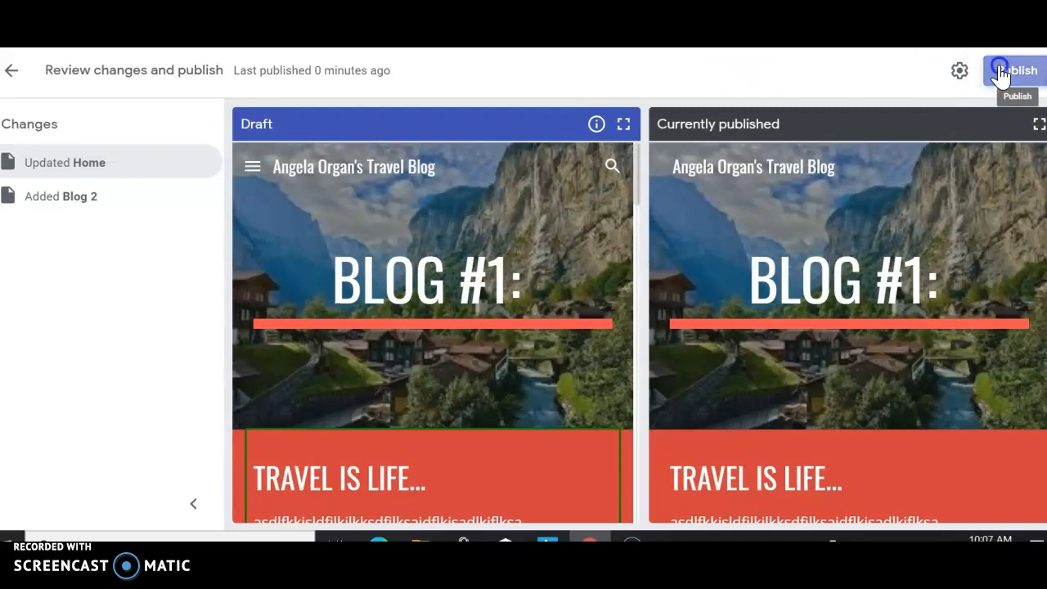
left_click(1001, 72)
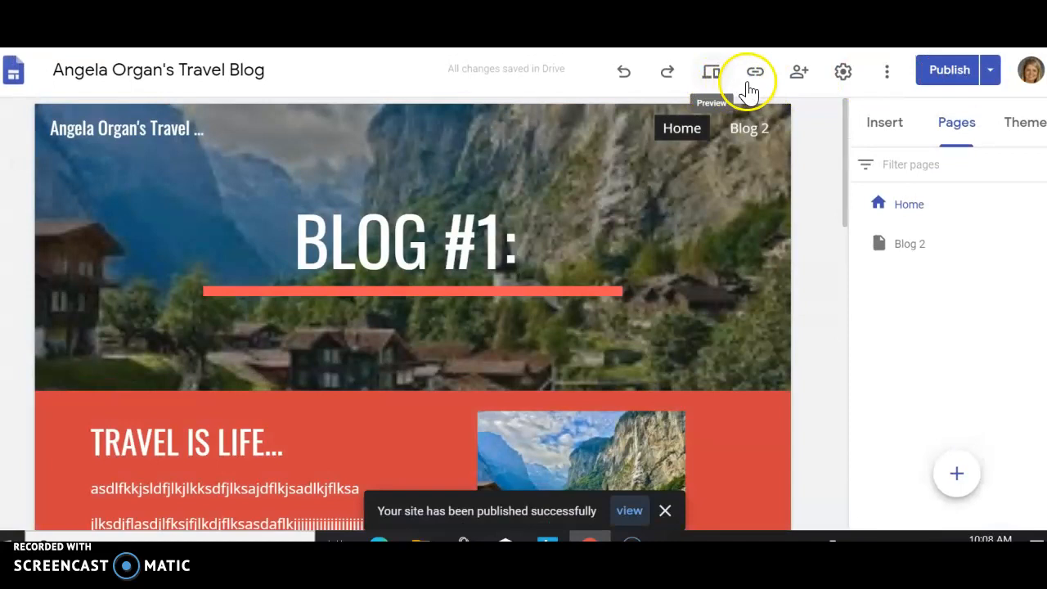
Copy the link of the published site.
left_click(758, 75)
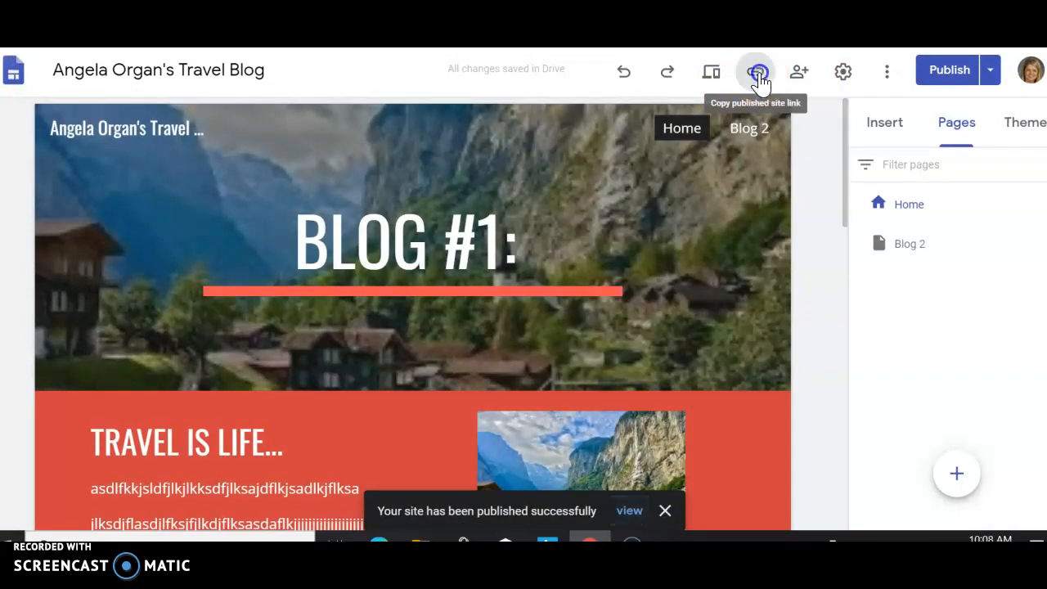
left_click(729, 295)
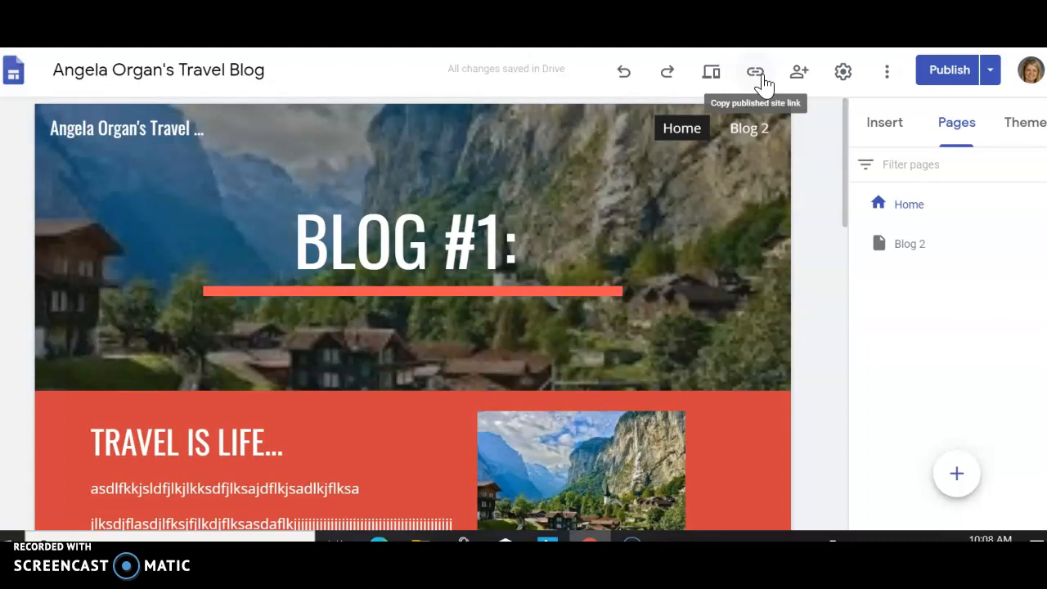
mouse_move(736, 405)
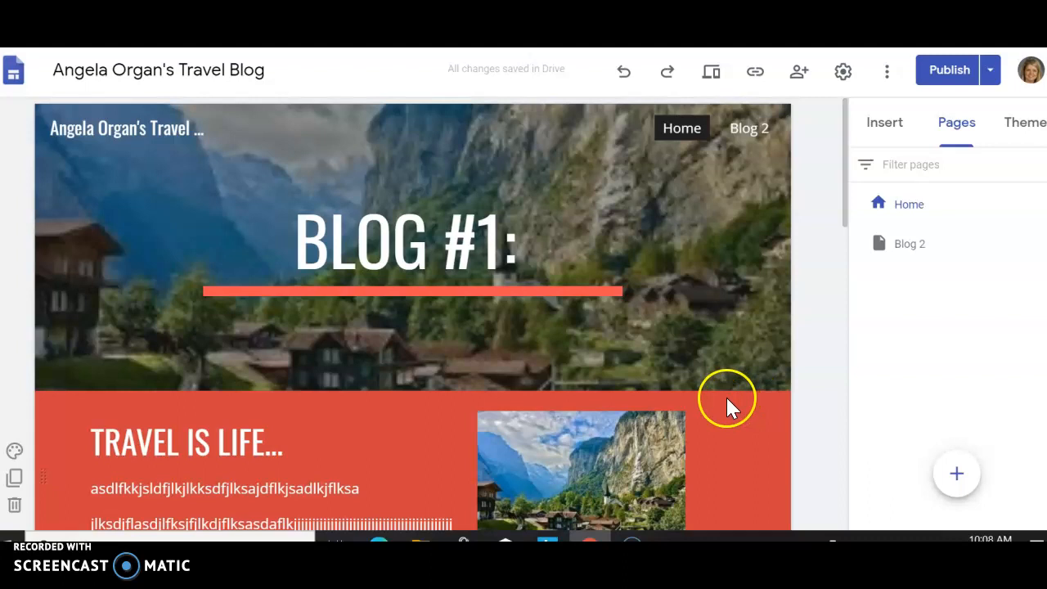